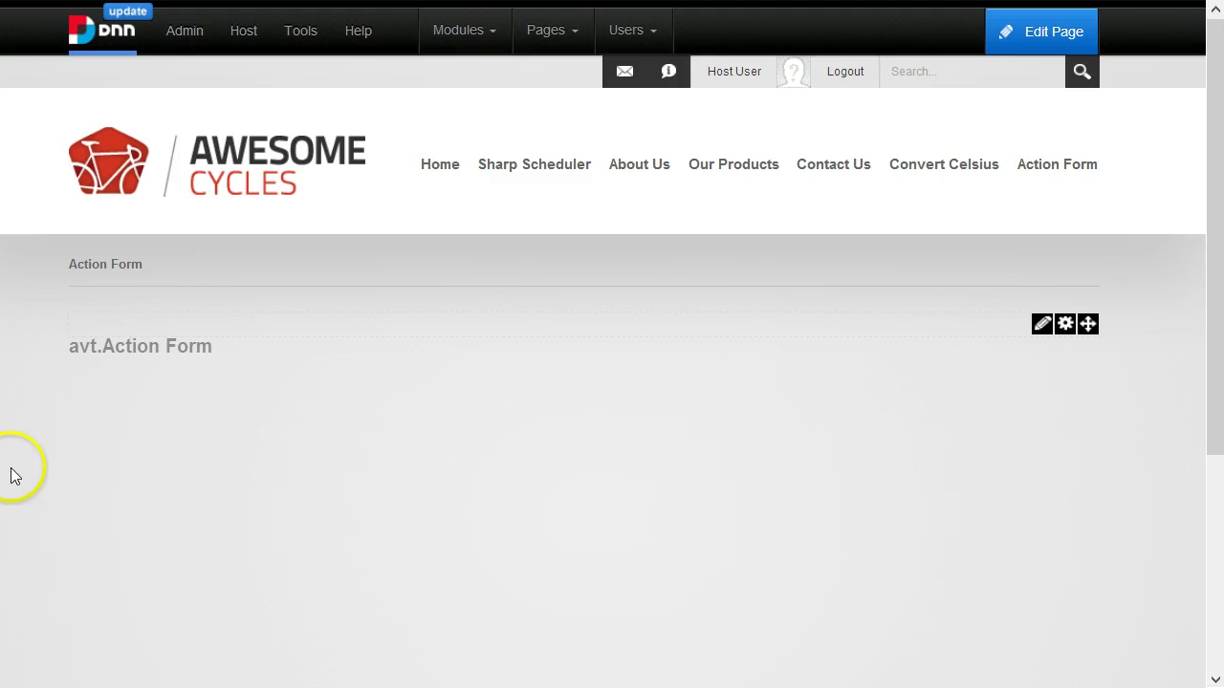
Step: Open the Action Form module's form management page and look over the Alfa Romeo entry in cars.txt
{"action": "mouse_move", "coordinate": [1039, 322]}
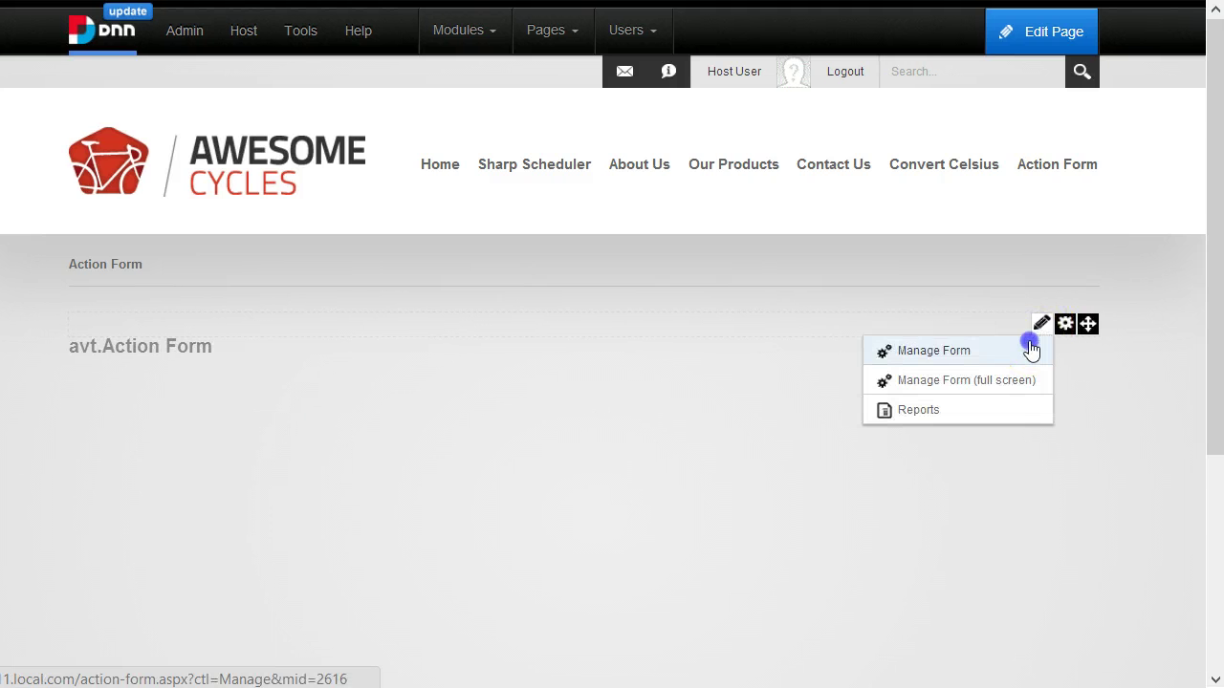
{"action": "left_click", "coordinate": [1030, 347]}
{"action": "scroll", "coordinate": [784, 478], "scroll_direction": "down", "scroll_amount": 3}
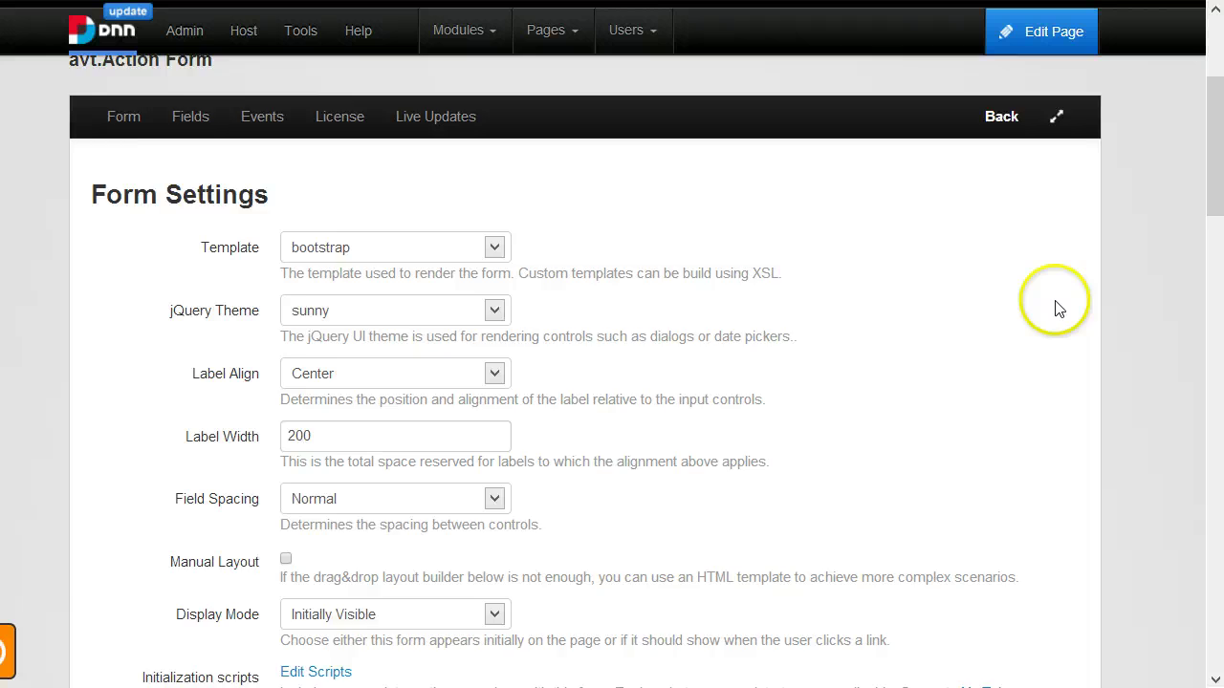
{"action": "scroll", "coordinate": [1057, 330], "scroll_direction": "down", "scroll_amount": 2}
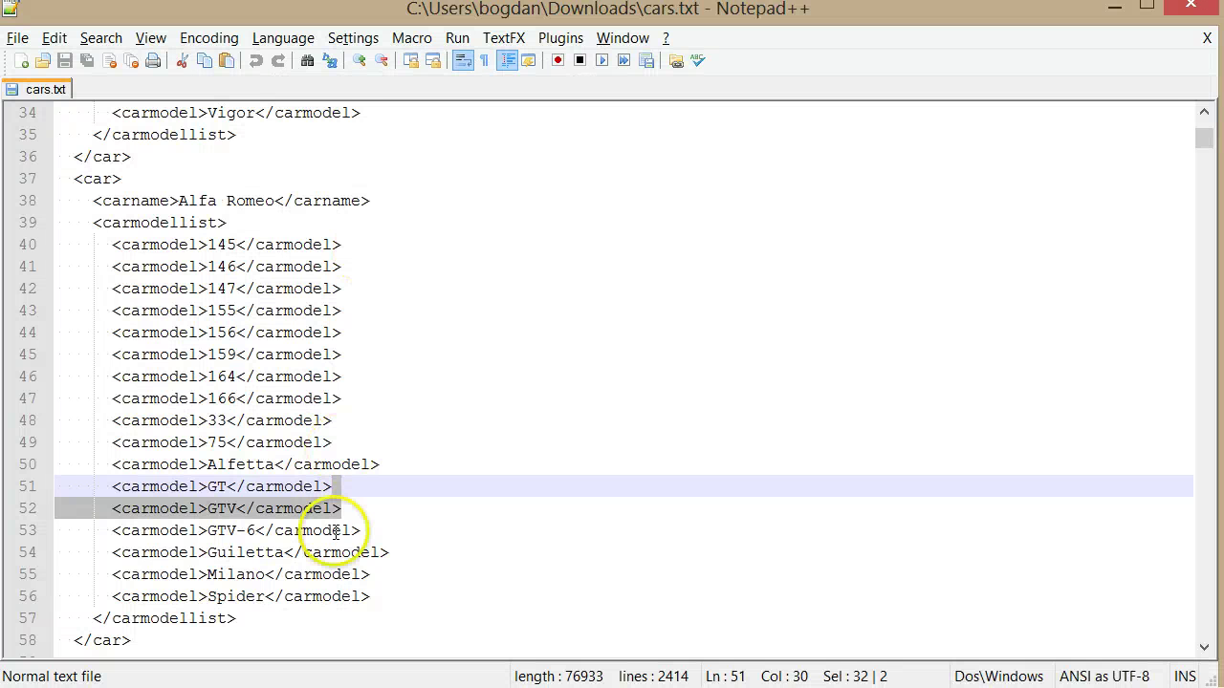
{"action": "left_click", "coordinate": [304, 466]}
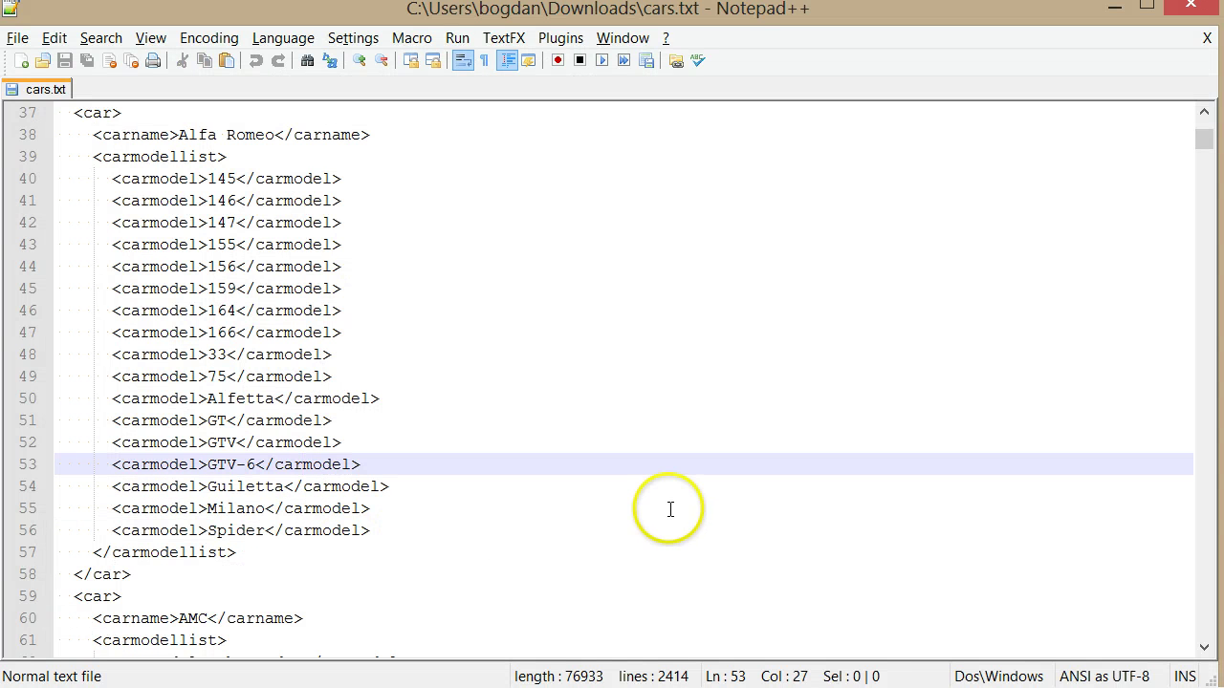
{"action": "scroll", "coordinate": [656, 521], "scroll_direction": "up", "scroll_amount": 1}
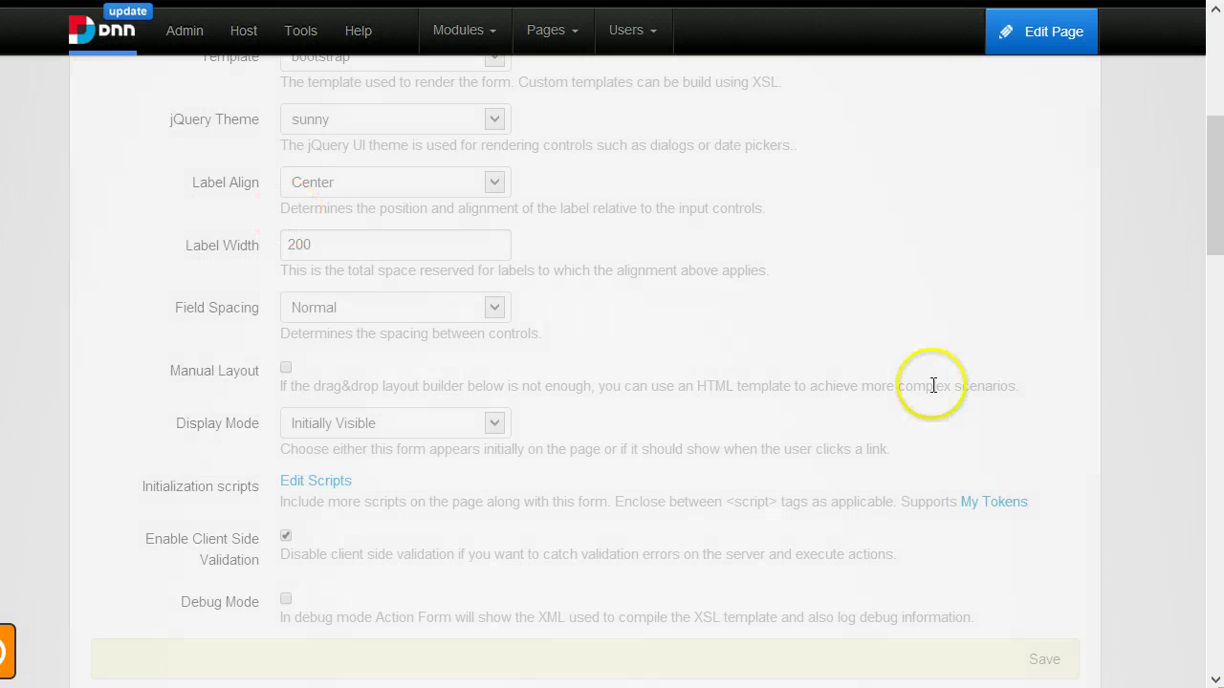
Step: Add a Multiple Choice (with Dropdown) field to the form and title it "Brand"
{"action": "scroll", "coordinate": [607, 437], "scroll_direction": "down", "scroll_amount": 8}
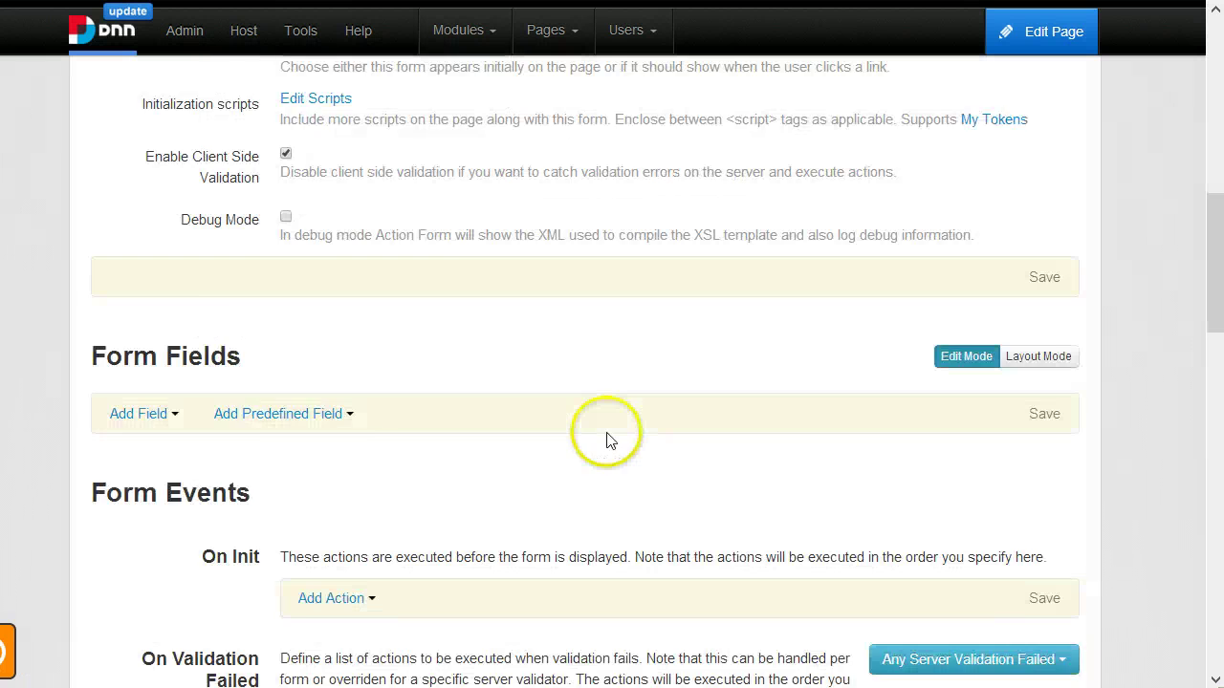
{"action": "scroll", "coordinate": [311, 371], "scroll_direction": "up", "scroll_amount": 3}
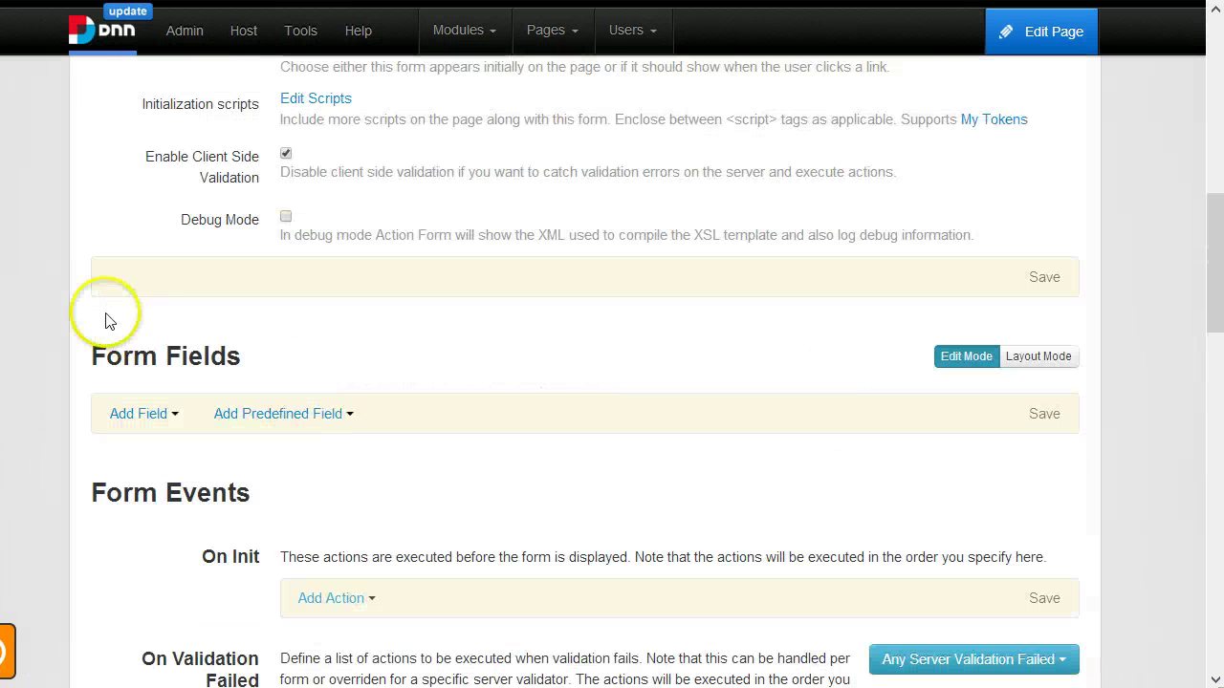
{"action": "left_click", "coordinate": [143, 426]}
{"action": "scroll", "coordinate": [209, 545], "scroll_direction": "down", "scroll_amount": 1}
{"action": "mouse_move", "coordinate": [208, 545]}
{"action": "mouse_move", "coordinate": [210, 521]}
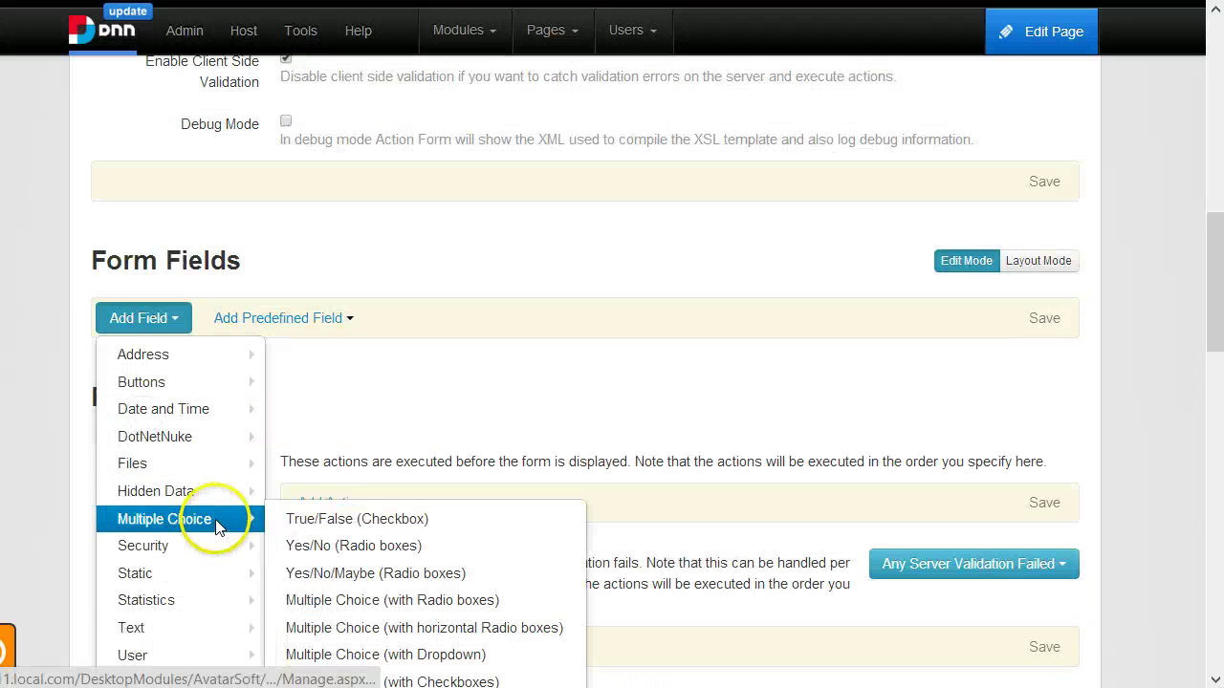
{"action": "left_click", "coordinate": [490, 654]}
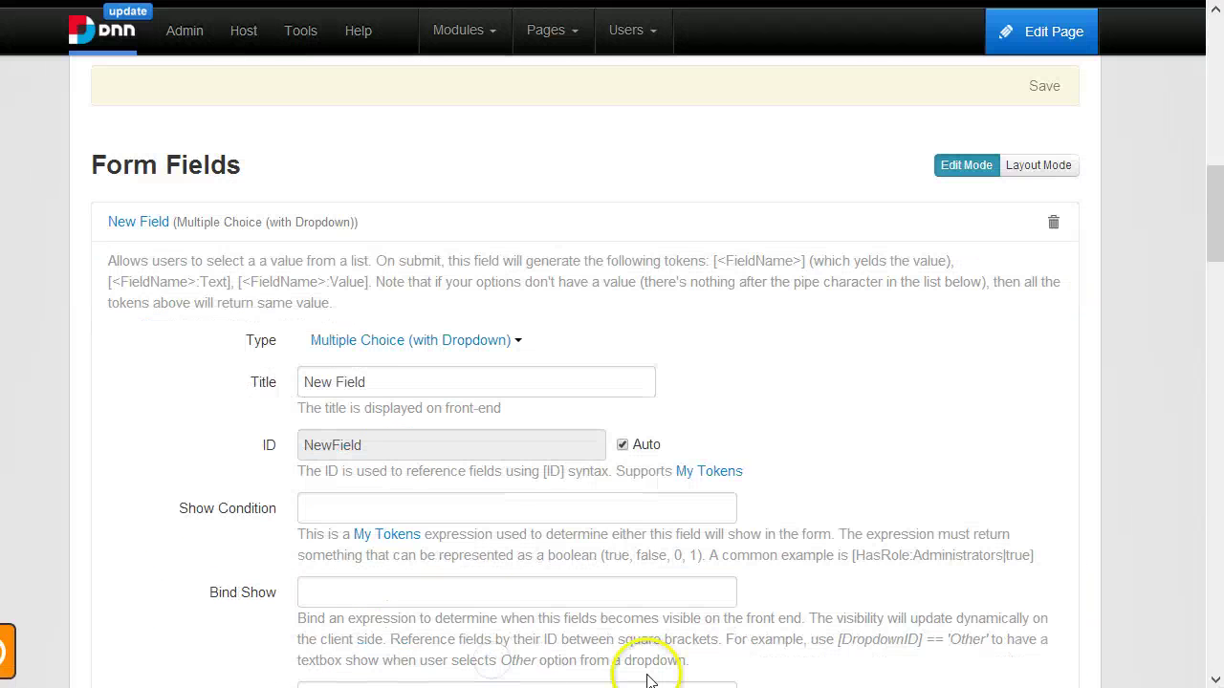
{"action": "triple_click", "coordinate": [377, 382]}
{"action": "type", "text": "Brand"}
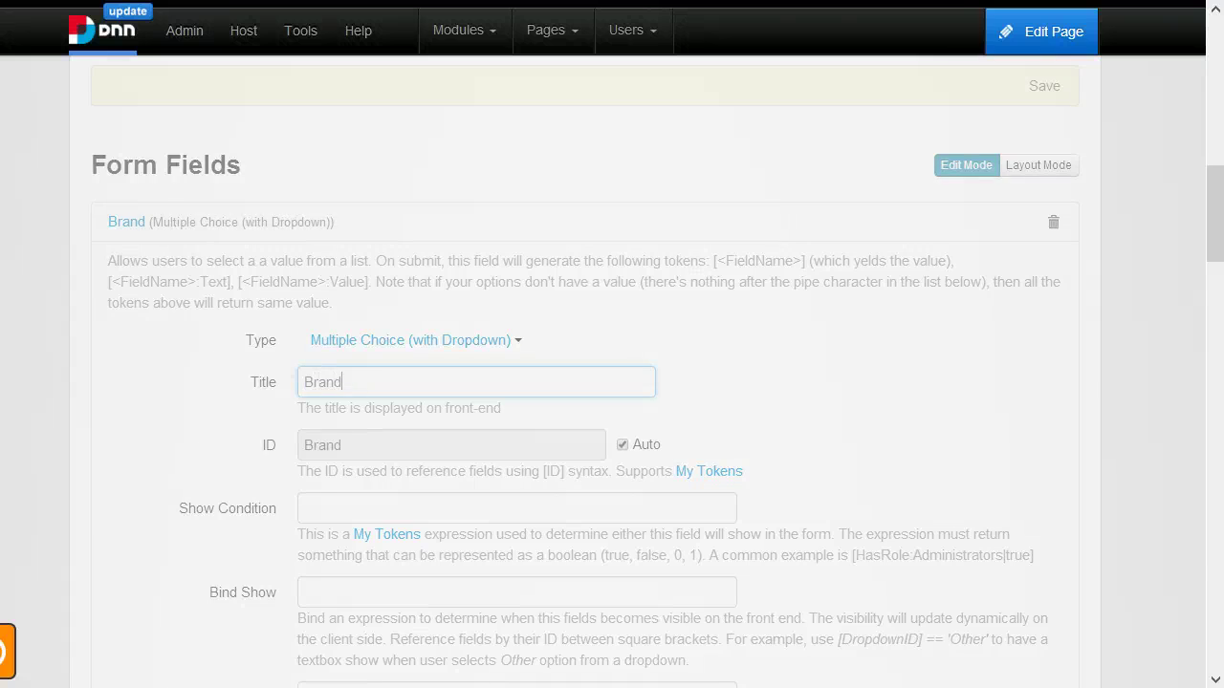
Step: Copy the brand name "Alfa Romeo" from cars.txt in Notepad++ into the Brand field's items
{"action": "scroll", "coordinate": [325, 521], "scroll_direction": "down", "scroll_amount": 5}
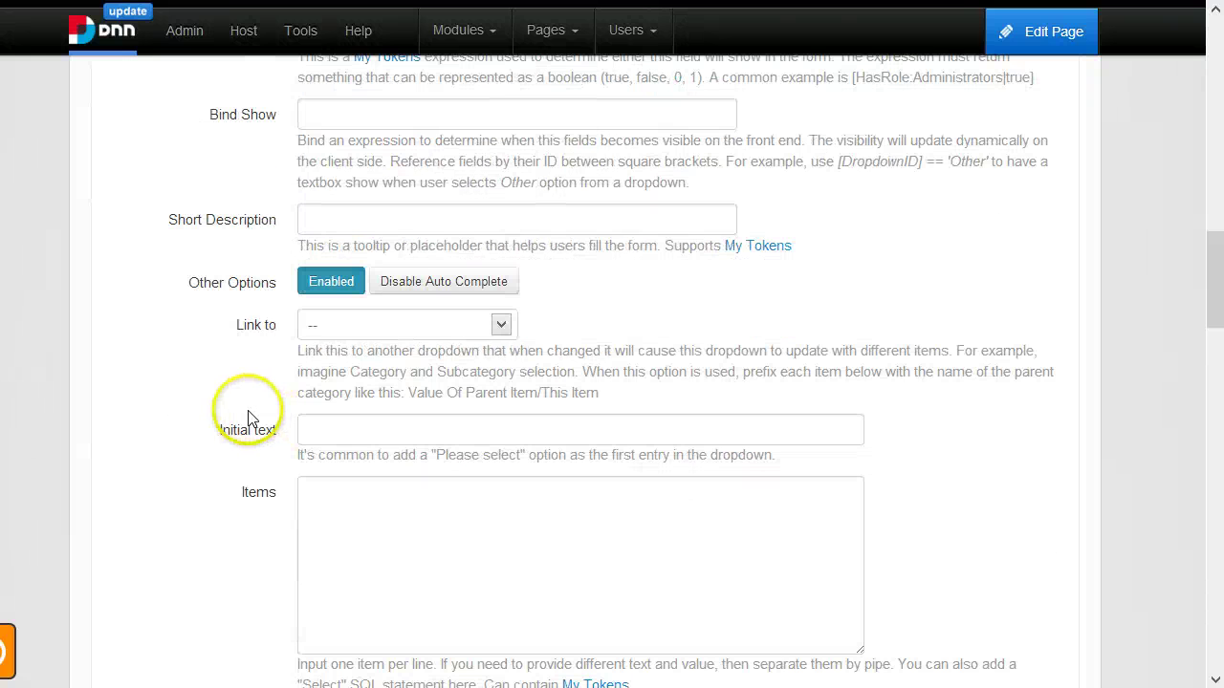
{"action": "left_click", "coordinate": [368, 415]}
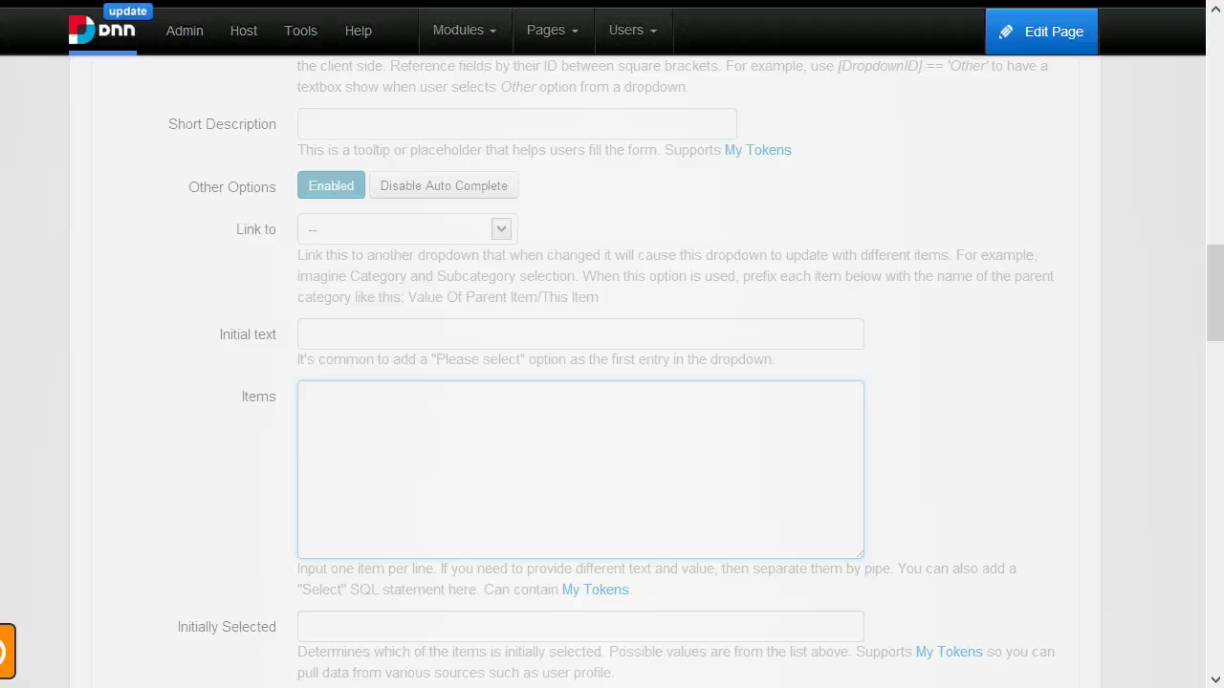
{"action": "key", "text": "alt+Tab"}
{"action": "left_click_drag", "start_coordinate": [275, 201], "coordinate": [187, 207]}
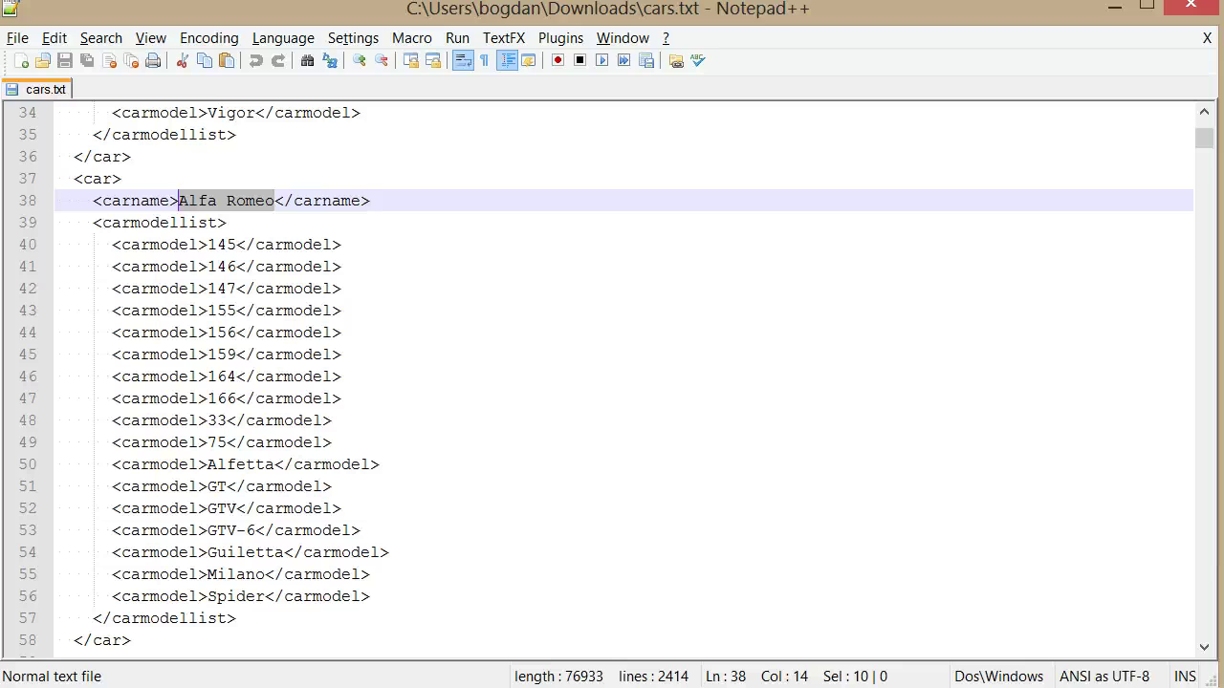
{"action": "key", "text": "alt+Tab"}
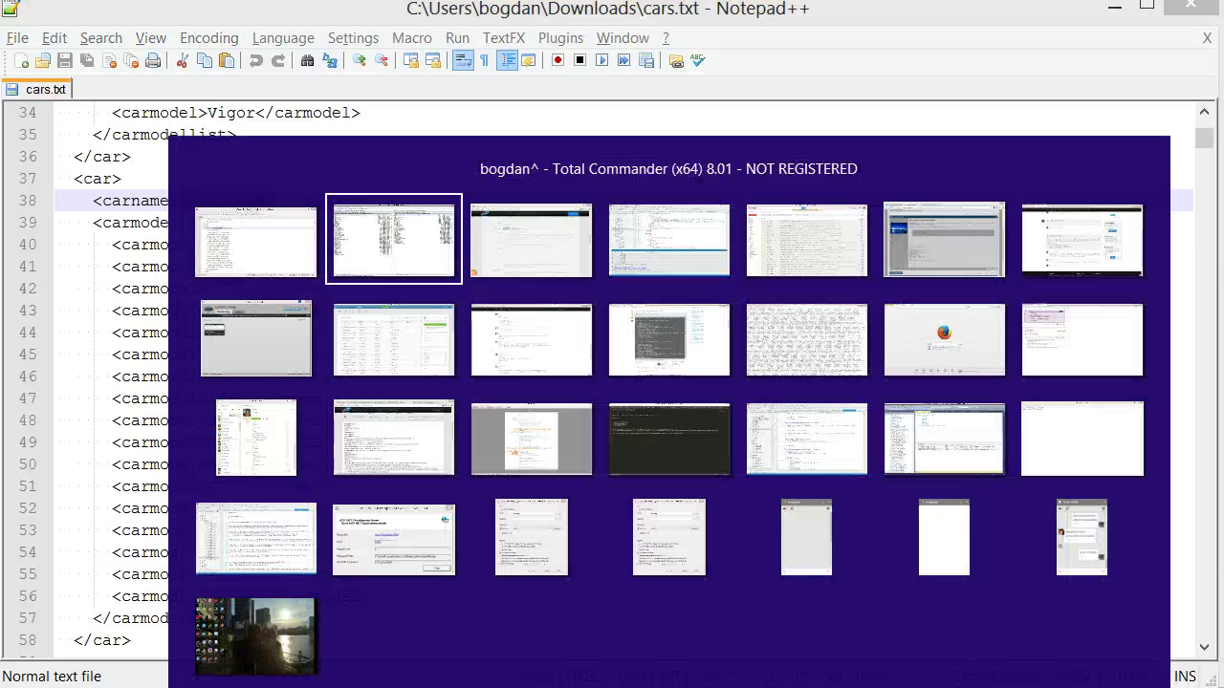
{"action": "left_click", "coordinate": [559, 437]}
{"action": "type", "text": "Alfa Romeo"}
Step: Copy the brand name "AMC" from cars.txt in Notepad++ as the second line of the Brand field's items
{"action": "key", "text": "alt+Tab"}
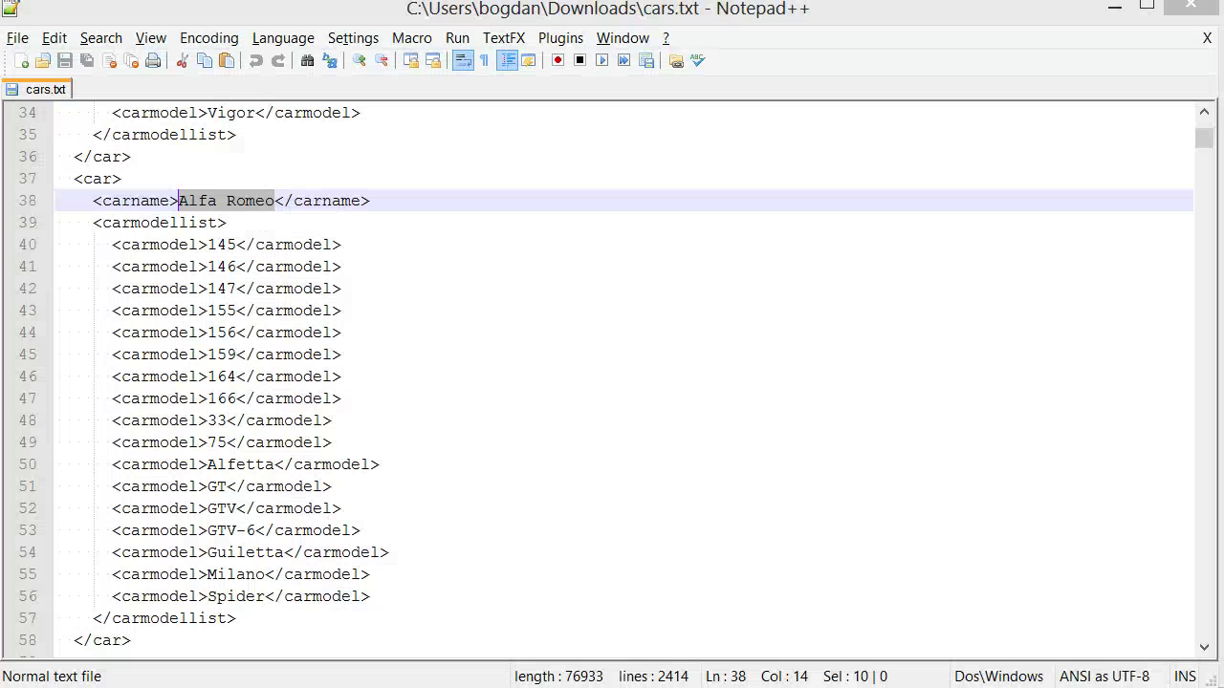
{"action": "left_click", "coordinate": [229, 203]}
{"action": "scroll", "coordinate": [352, 364], "scroll_direction": "down", "scroll_amount": 3}
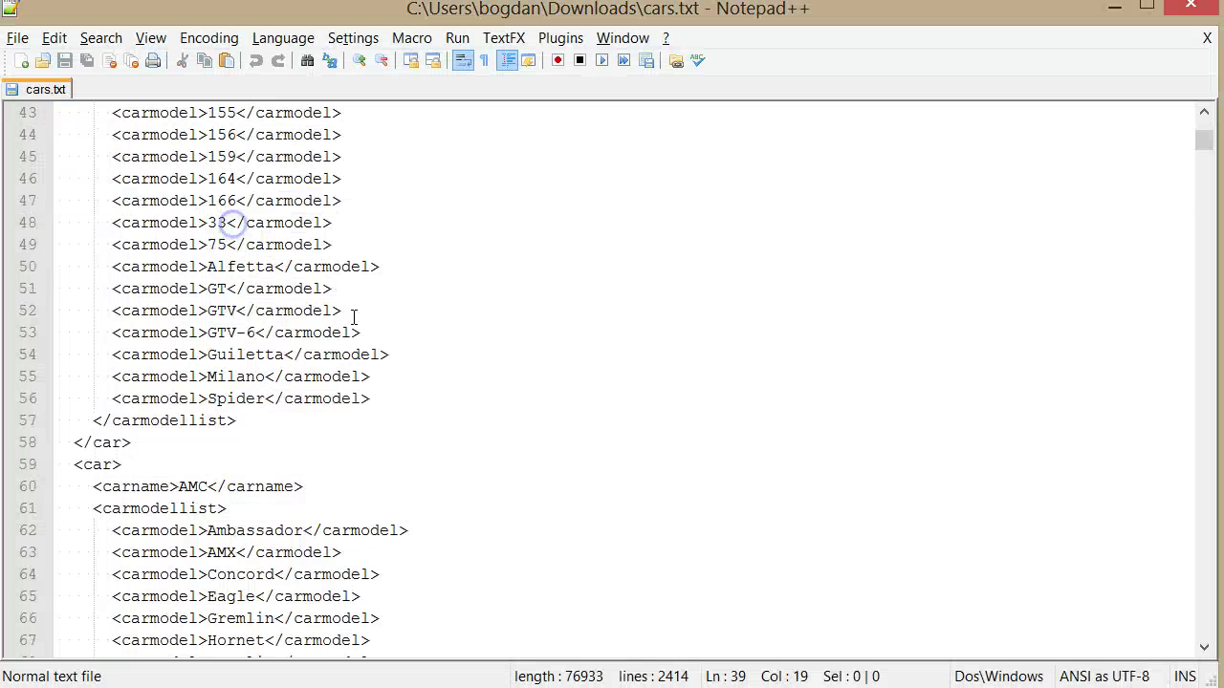
{"action": "double_click", "coordinate": [191, 486]}
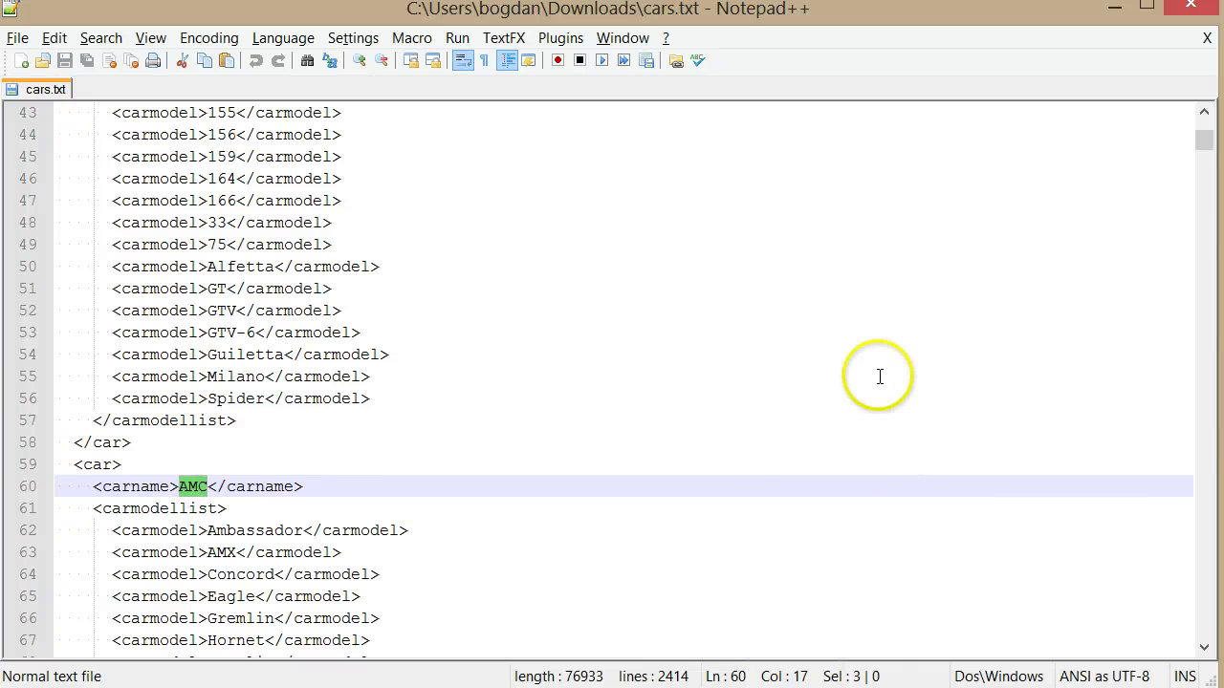
{"action": "key", "text": "alt+Tab"}
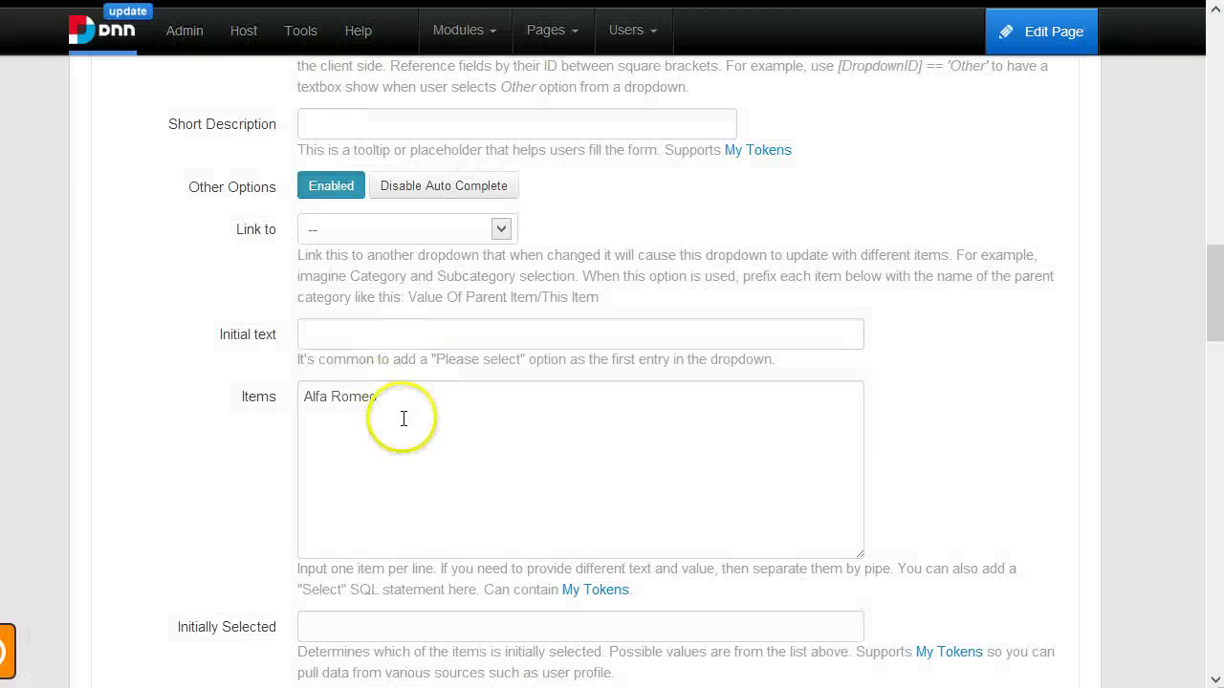
{"action": "left_click", "coordinate": [402, 418]}
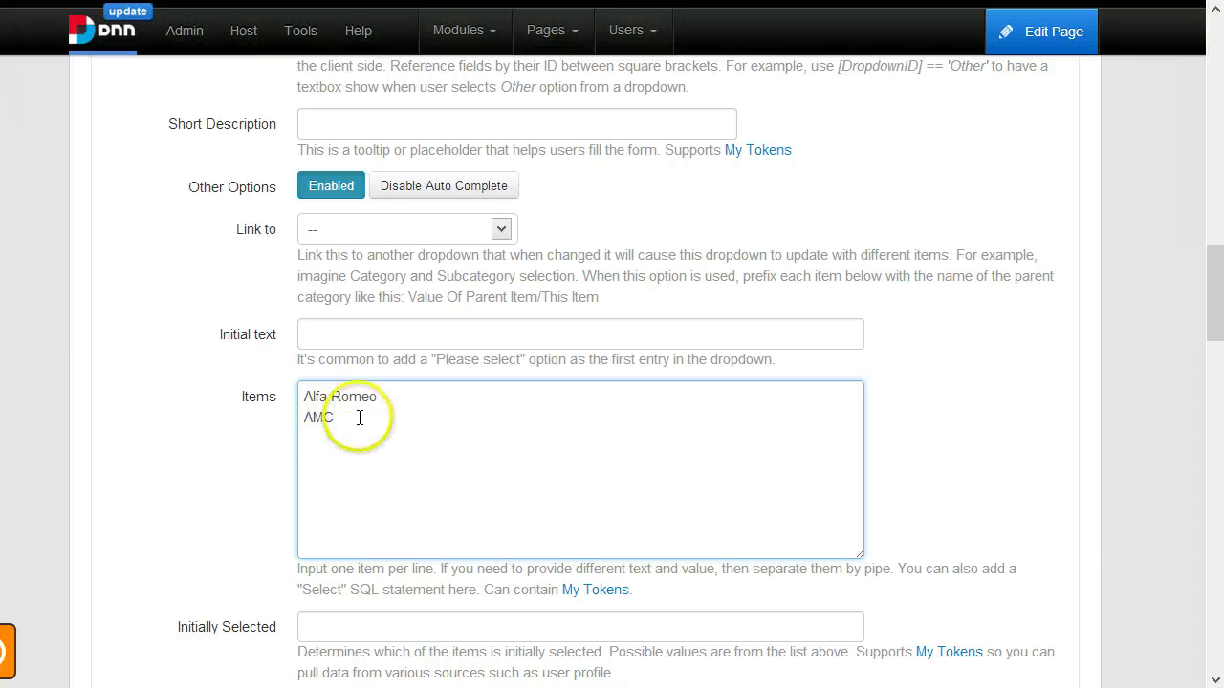
{"action": "left_click", "coordinate": [406, 407]}
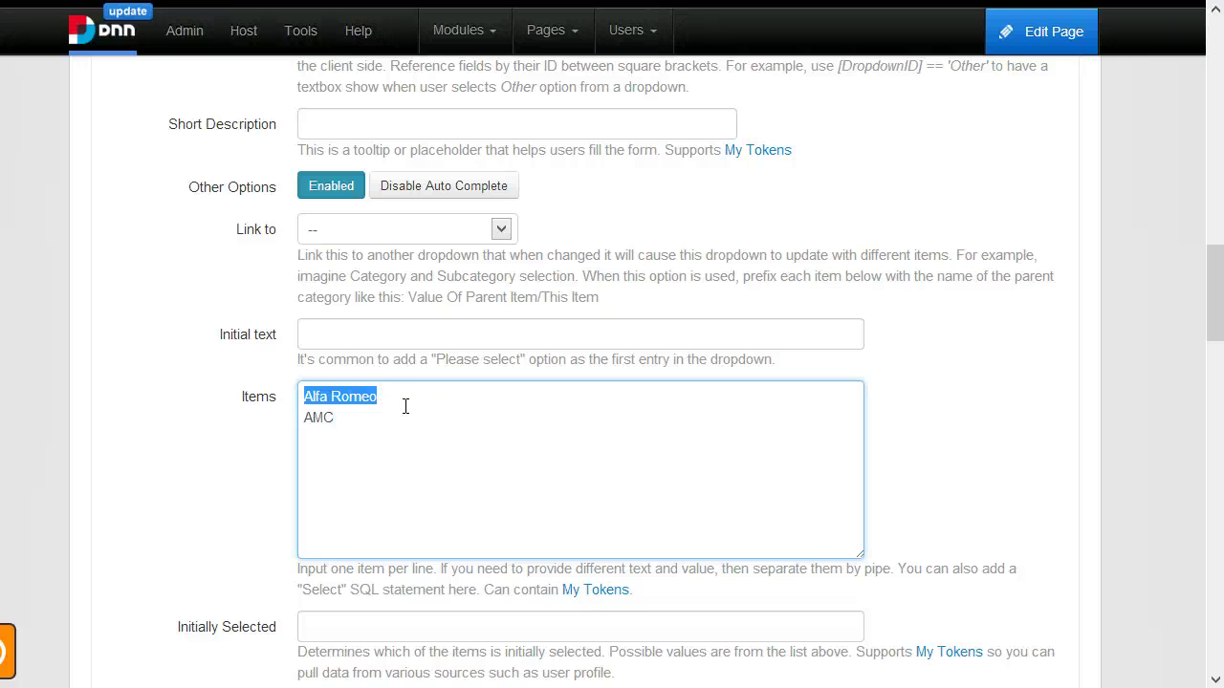
{"action": "left_click", "coordinate": [426, 438]}
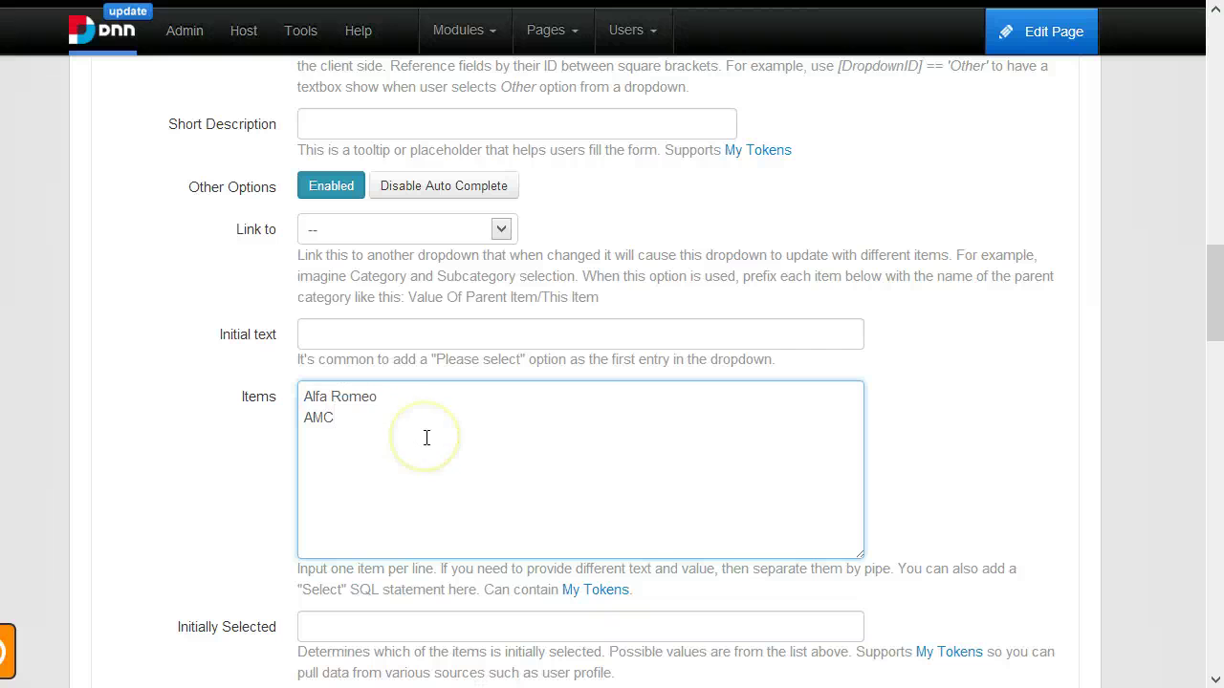
Step: Set the Brand dropdown's initial text to "Please select a car brand"
{"action": "scroll", "coordinate": [427, 438], "scroll_direction": "down", "scroll_amount": 1}
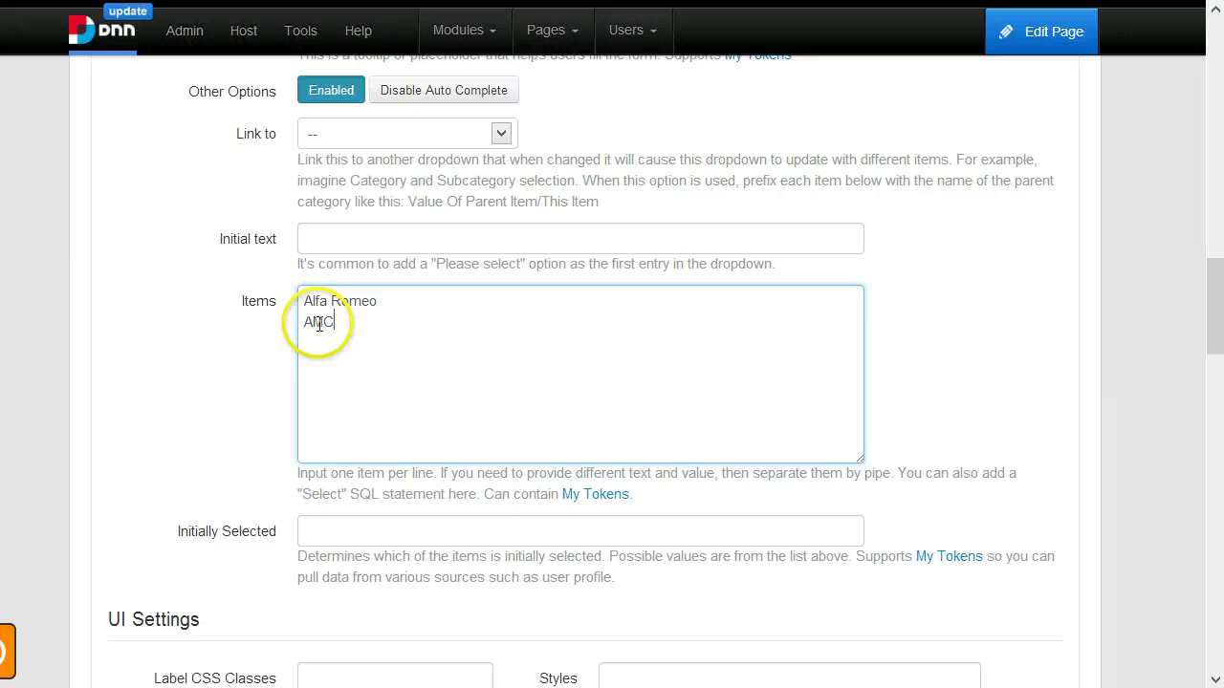
{"action": "left_click", "coordinate": [366, 238]}
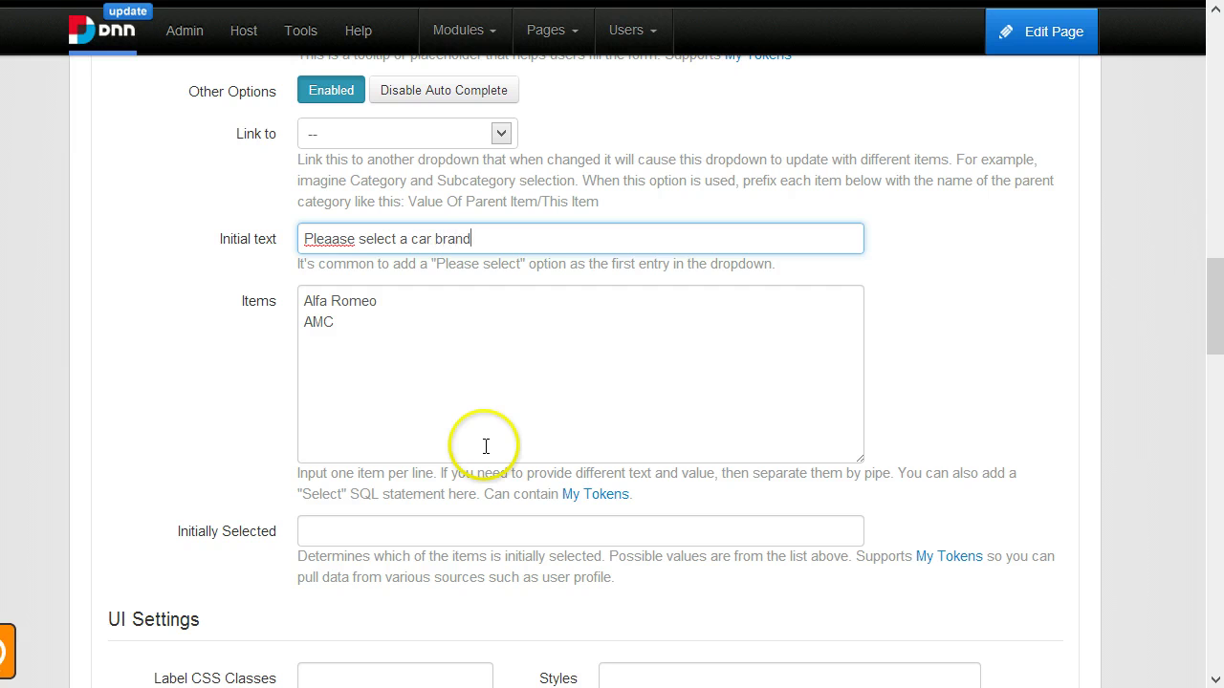
{"action": "left_click", "coordinate": [322, 239]}
{"action": "key", "text": "Delete"}
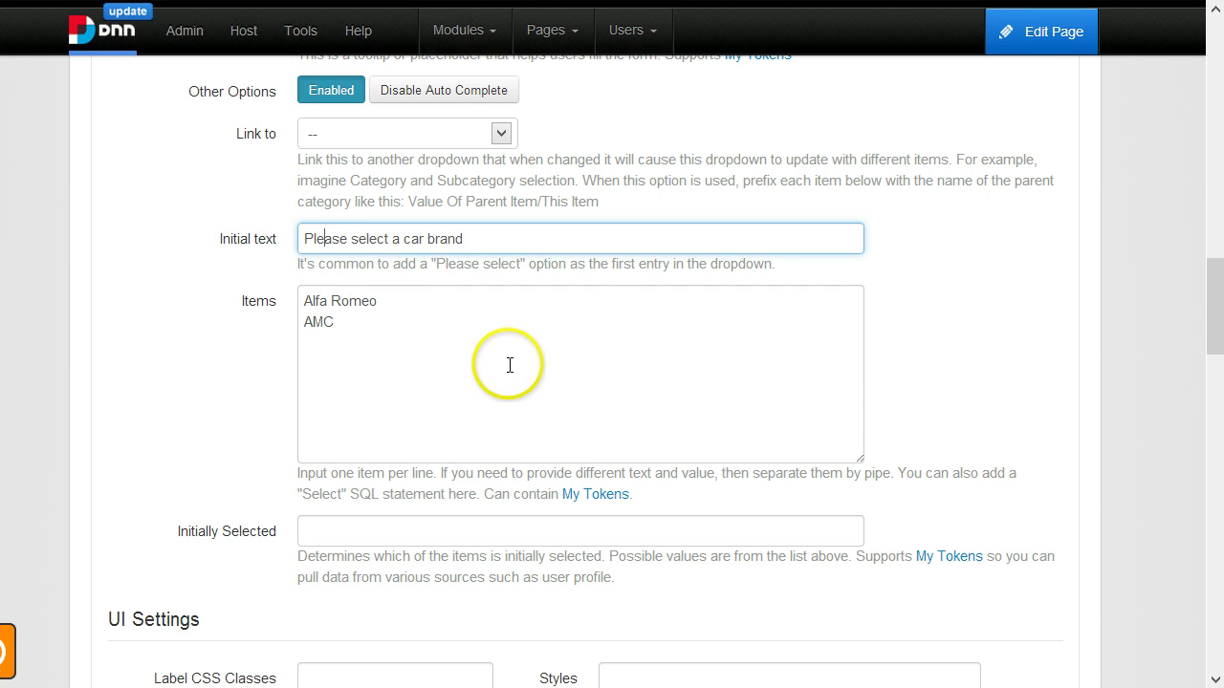
Step: Save the form with its configured Brand field
{"action": "scroll", "coordinate": [746, 402], "scroll_direction": "down", "scroll_amount": 3}
{"action": "scroll", "coordinate": [1051, 383], "scroll_direction": "up", "scroll_amount": 12}
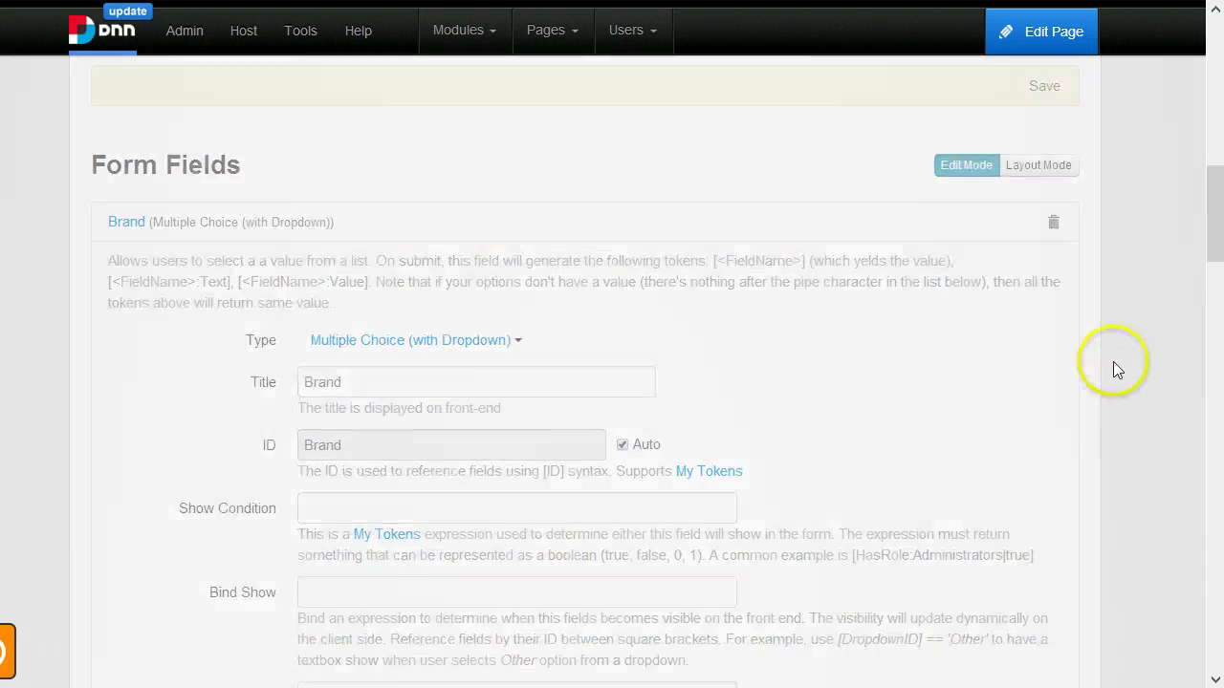
{"action": "scroll", "coordinate": [1100, 421], "scroll_direction": "down", "scroll_amount": 10}
{"action": "left_click", "coordinate": [1060, 336]}
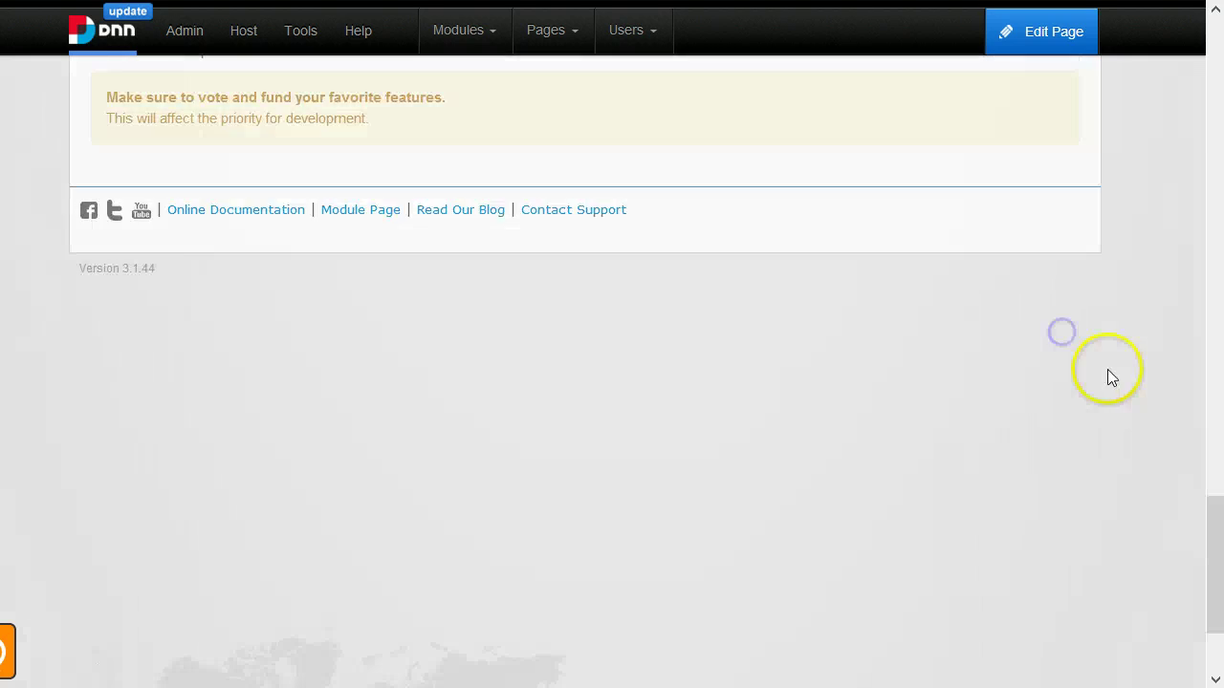
Step: Return to the Action Form page and check the options offered by the Brand dropdown
{"action": "scroll", "coordinate": [1109, 210], "scroll_direction": "up", "scroll_amount": 15}
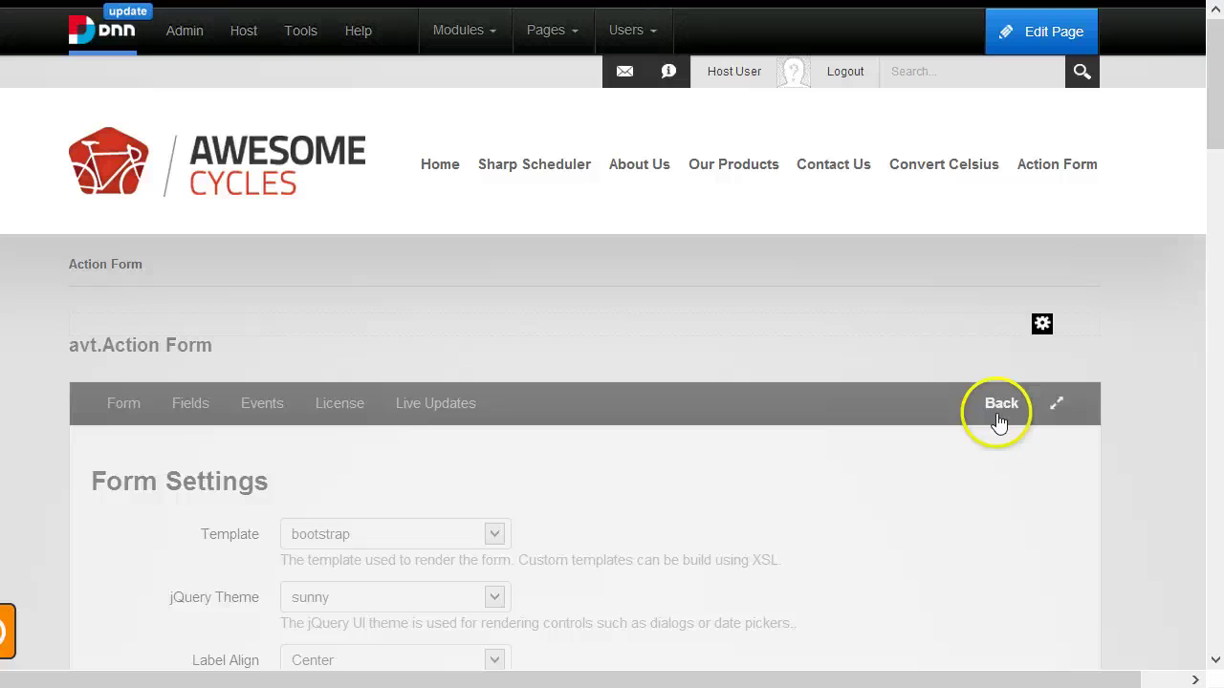
{"action": "left_click", "coordinate": [998, 417]}
{"action": "left_click", "coordinate": [483, 394]}
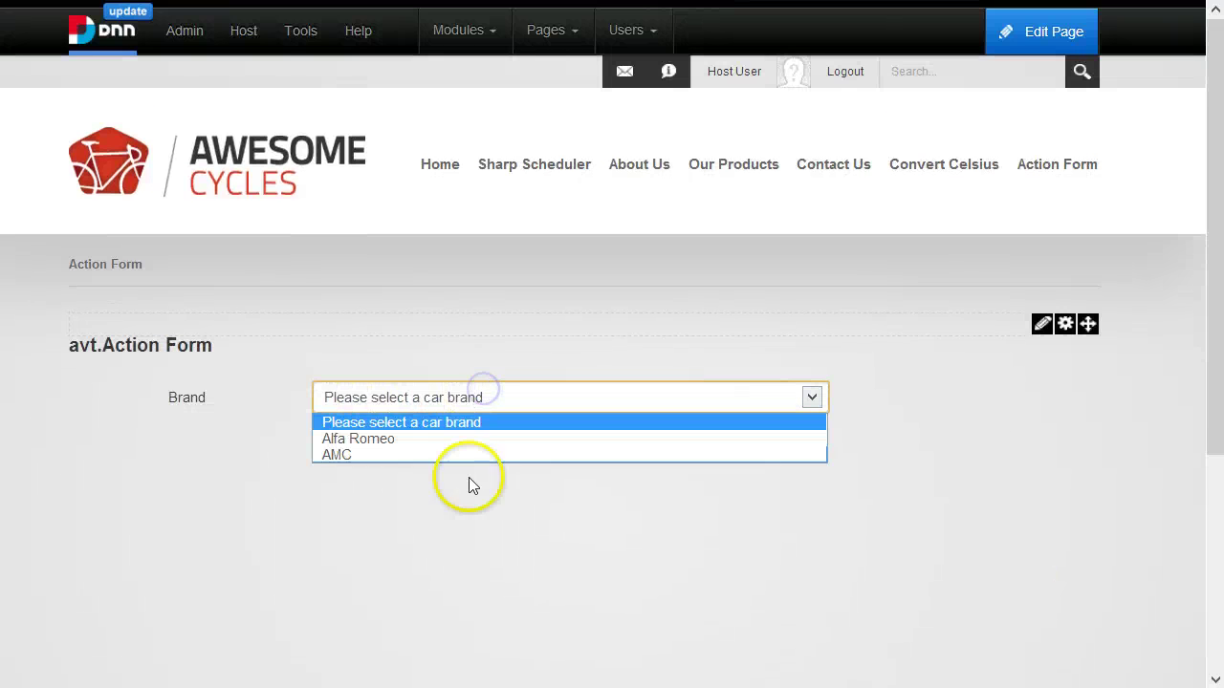
{"action": "left_click", "coordinate": [506, 514]}
Step: Reopen the form's management page in full screen at the Form Fields section
{"action": "mouse_move", "coordinate": [1033, 346]}
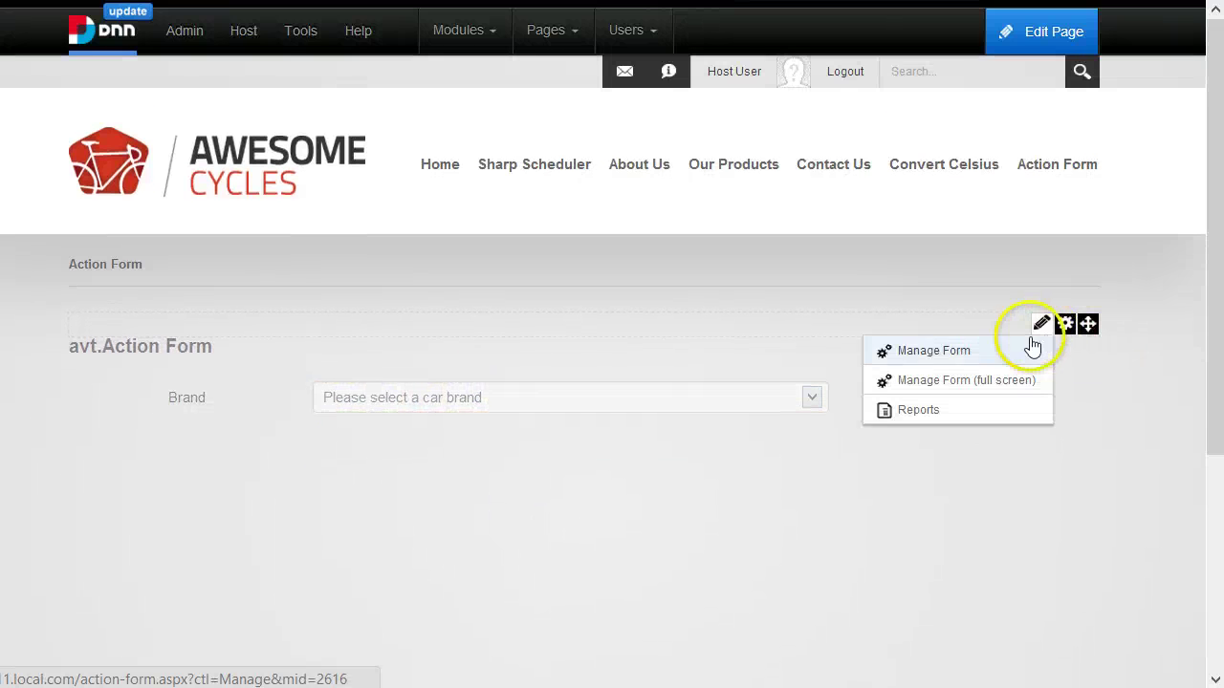
{"action": "left_click", "coordinate": [991, 377]}
{"action": "scroll", "coordinate": [860, 402], "scroll_direction": "down", "scroll_amount": 3}
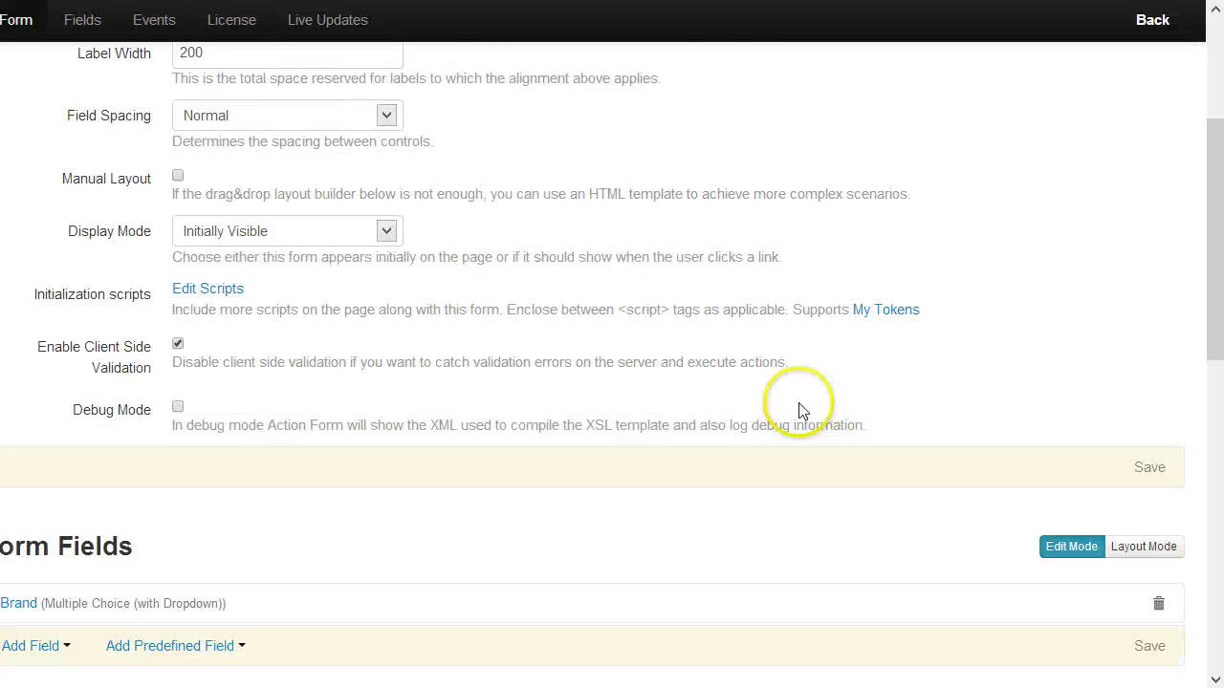
{"action": "scroll", "coordinate": [801, 411], "scroll_direction": "down", "scroll_amount": 6}
{"action": "scroll", "coordinate": [276, 265], "scroll_direction": "up", "scroll_amount": 2}
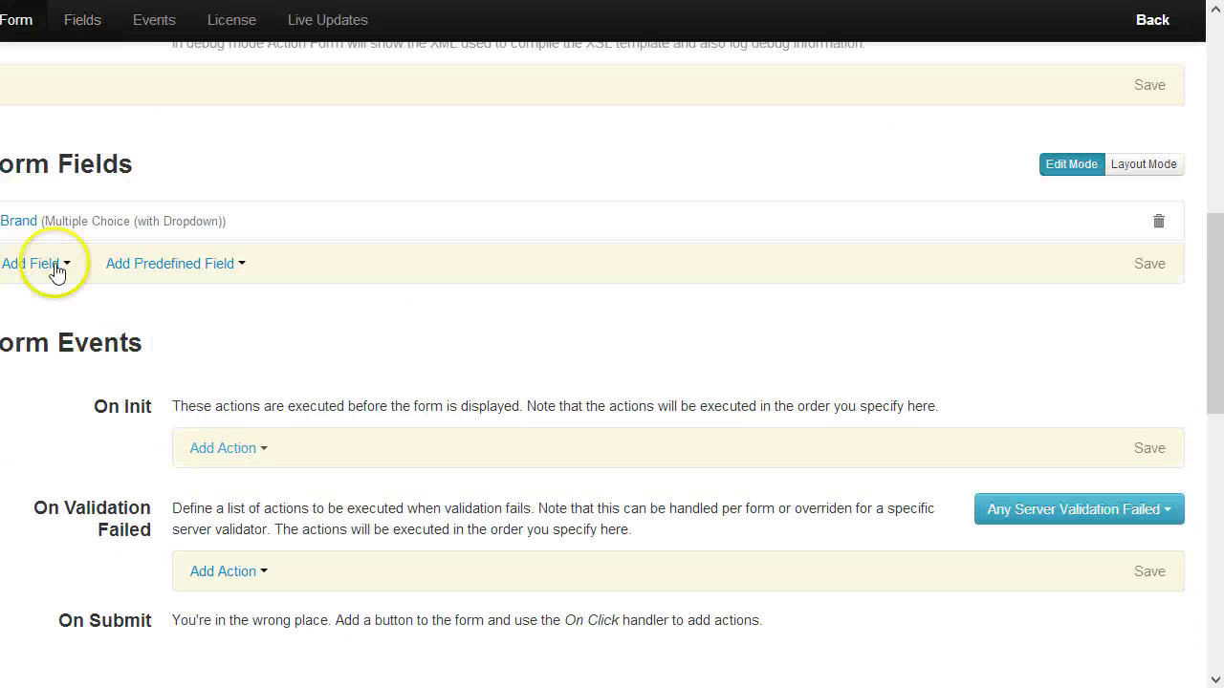
Step: Add a second Multiple Choice (with Dropdown) field below Brand and bring its linking options into view
{"action": "left_click", "coordinate": [40, 262]}
{"action": "mouse_move", "coordinate": [133, 399]}
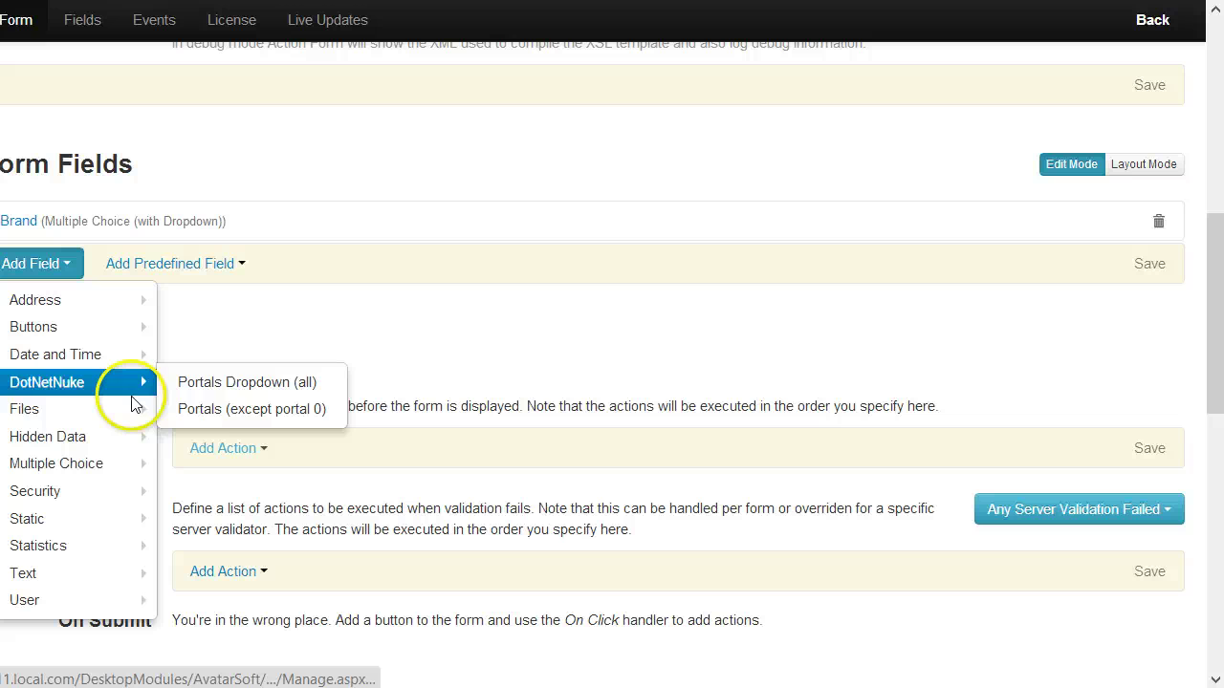
{"action": "mouse_move", "coordinate": [122, 438]}
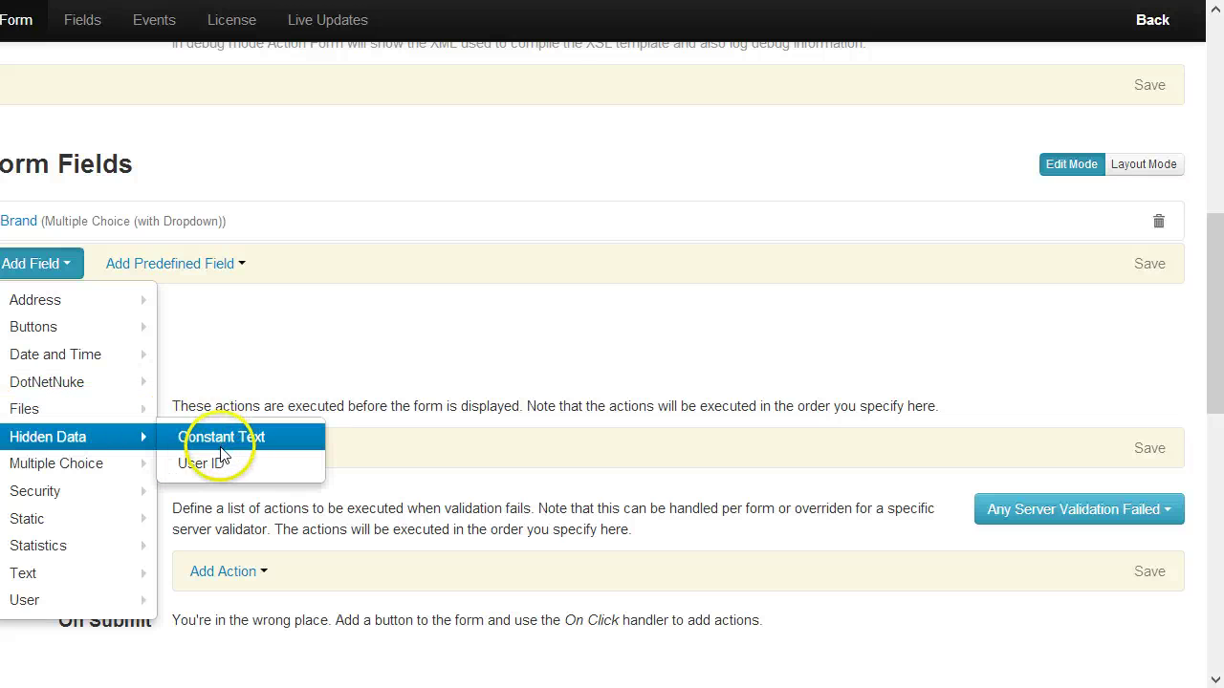
{"action": "mouse_move", "coordinate": [158, 467]}
{"action": "left_click", "coordinate": [308, 598]}
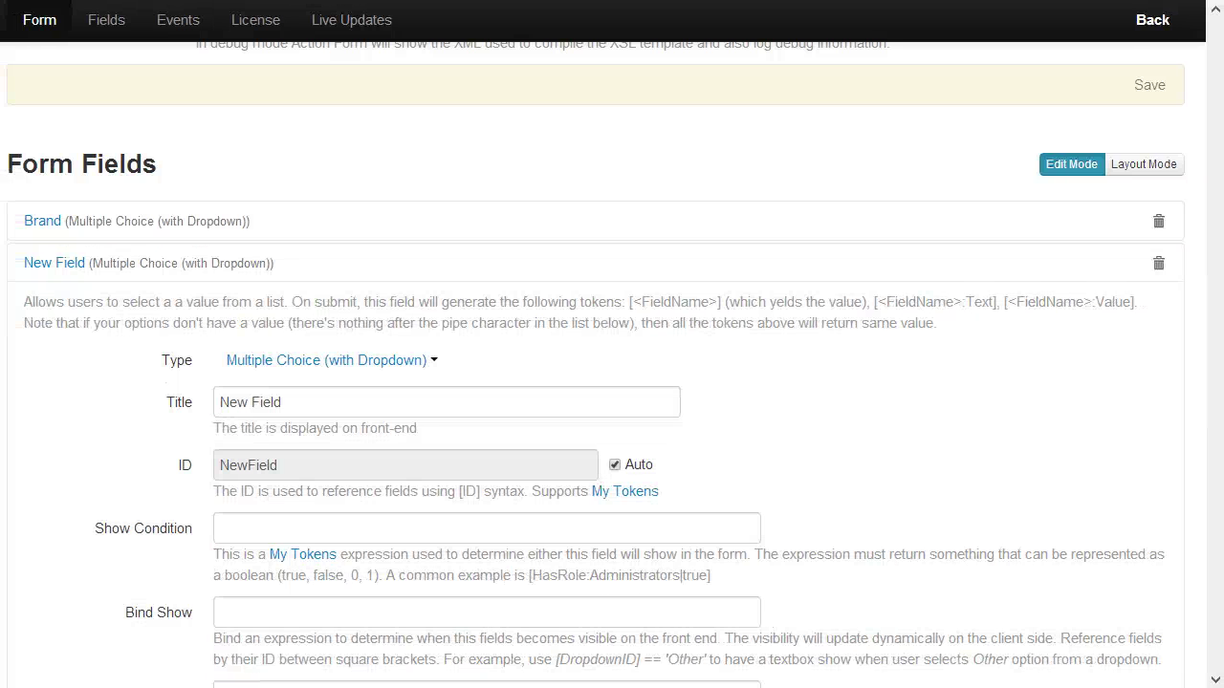
{"action": "scroll", "coordinate": [404, 470], "scroll_direction": "down", "scroll_amount": 3}
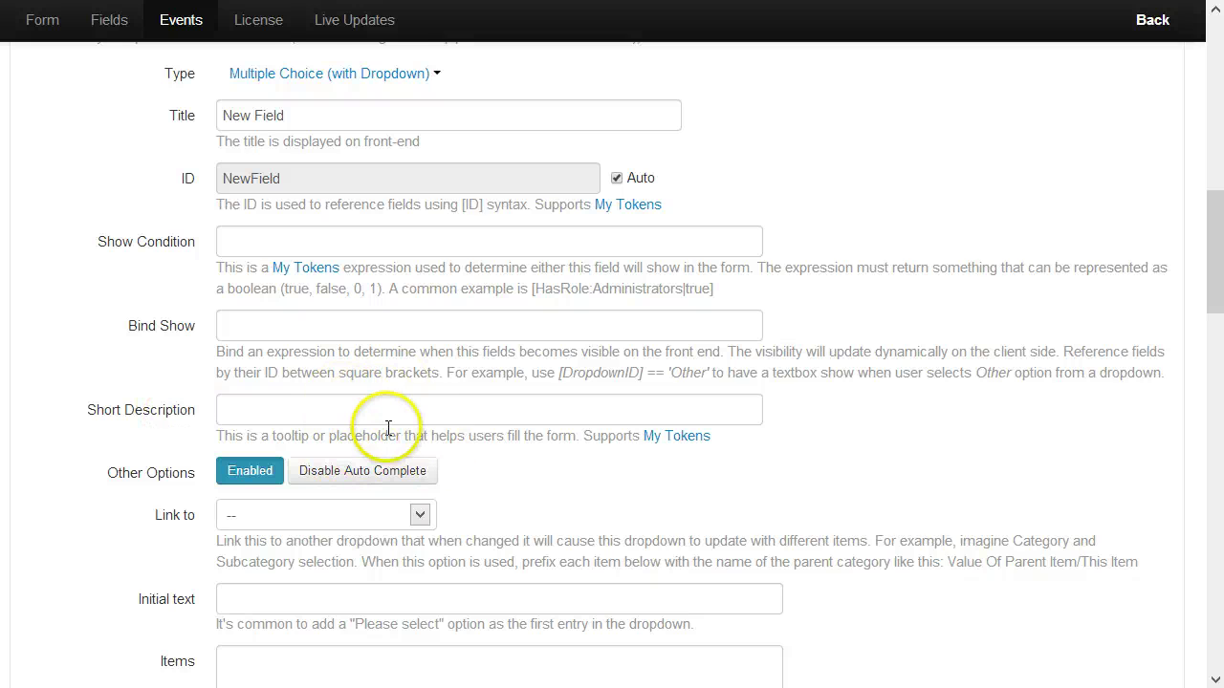
Step: Link the new dropdown field to the Brand dropdown
{"action": "scroll", "coordinate": [470, 440], "scroll_direction": "down", "scroll_amount": 1}
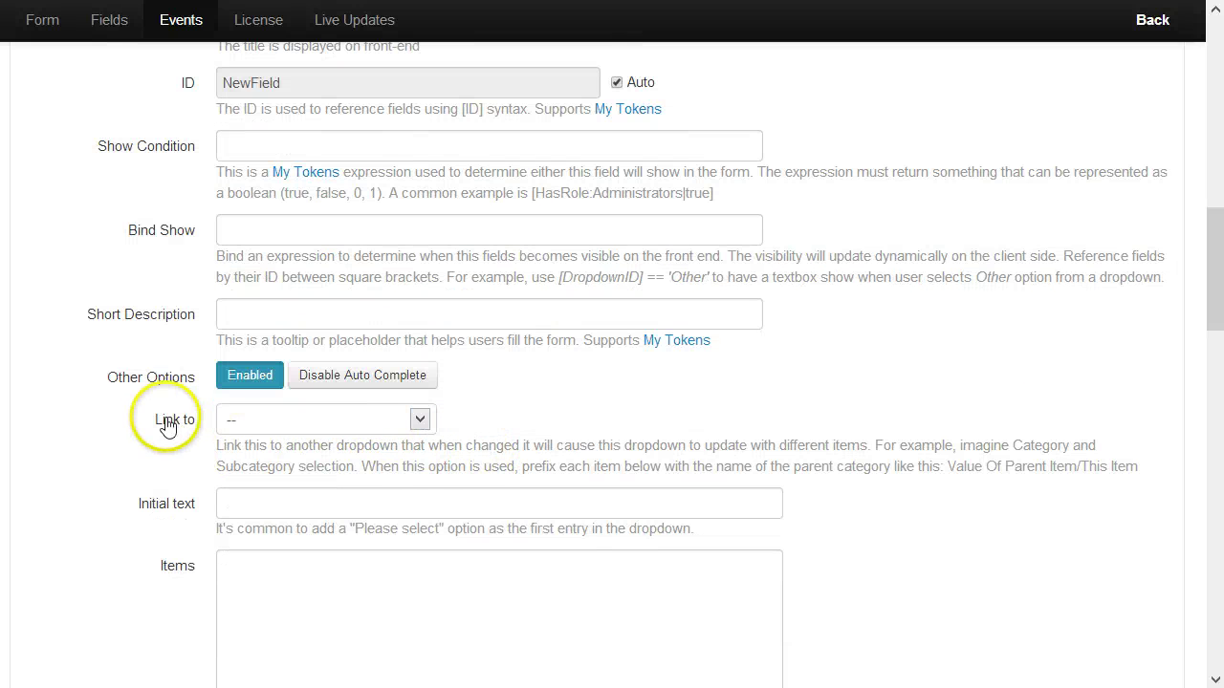
{"action": "left_click", "coordinate": [328, 430]}
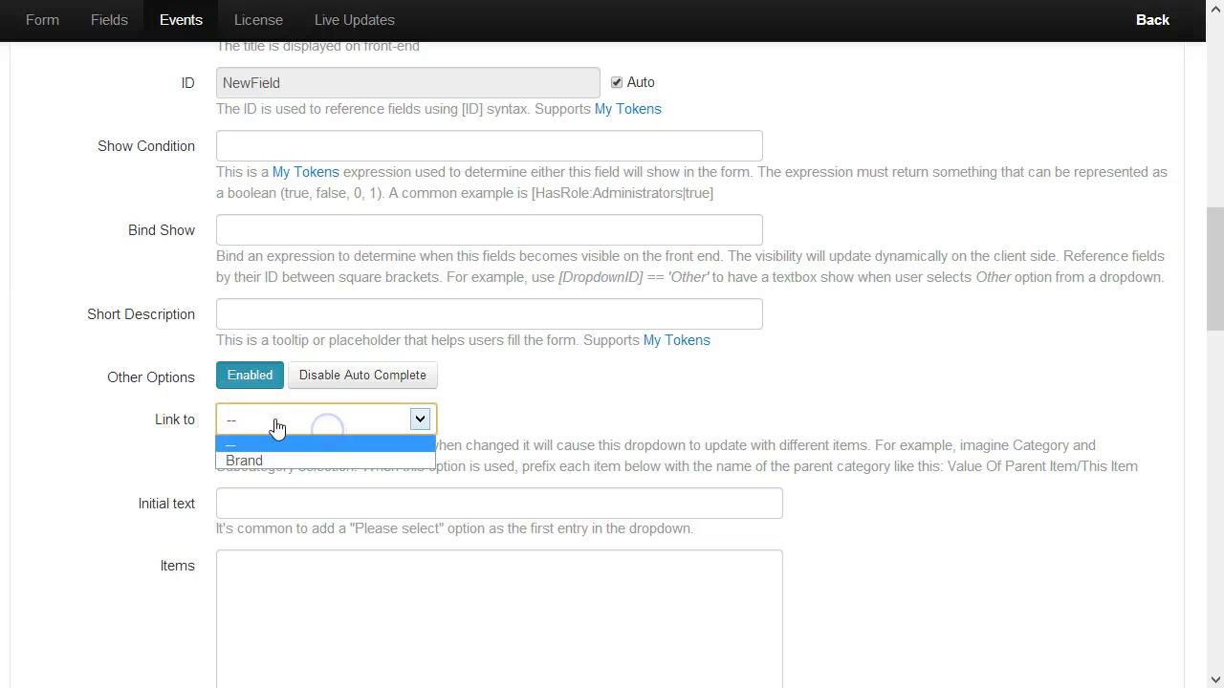
{"action": "left_click", "coordinate": [195, 422]}
{"action": "left_click", "coordinate": [295, 415]}
{"action": "left_click", "coordinate": [256, 460]}
{"action": "scroll", "coordinate": [182, 459], "scroll_direction": "down", "scroll_amount": 1}
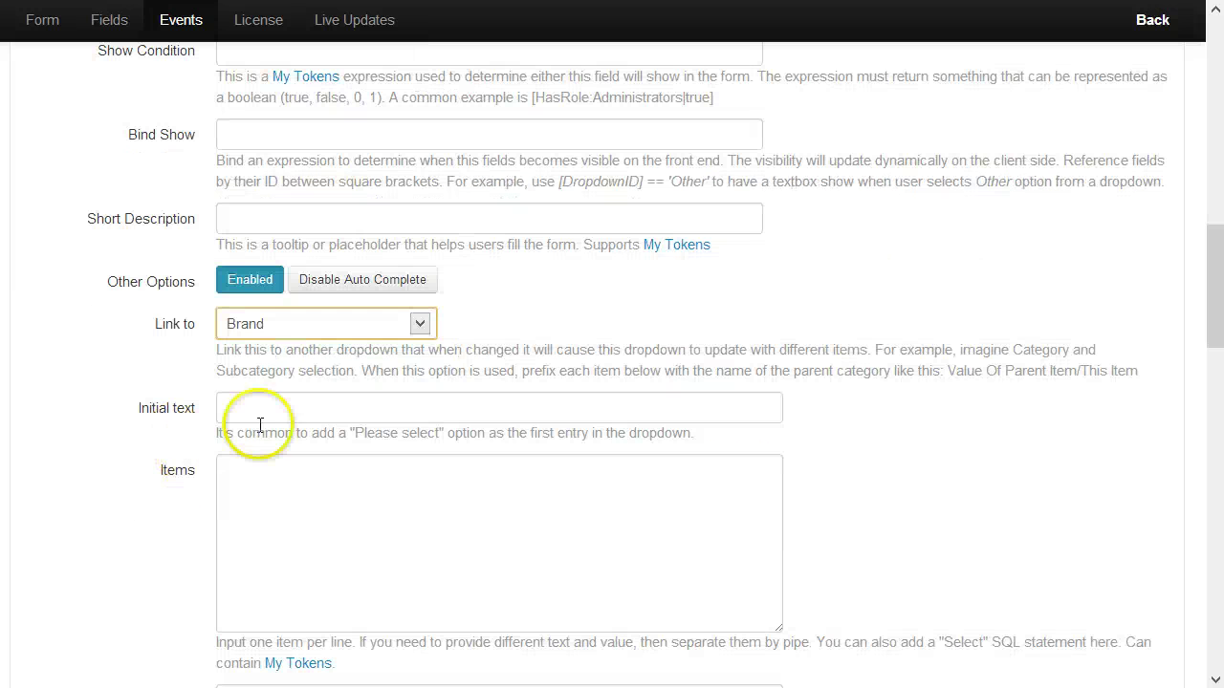
Step: Set the new dropdown's initial text to "Please select a model" and review the parent-item prefix format for linked items
{"action": "left_click", "coordinate": [277, 412]}
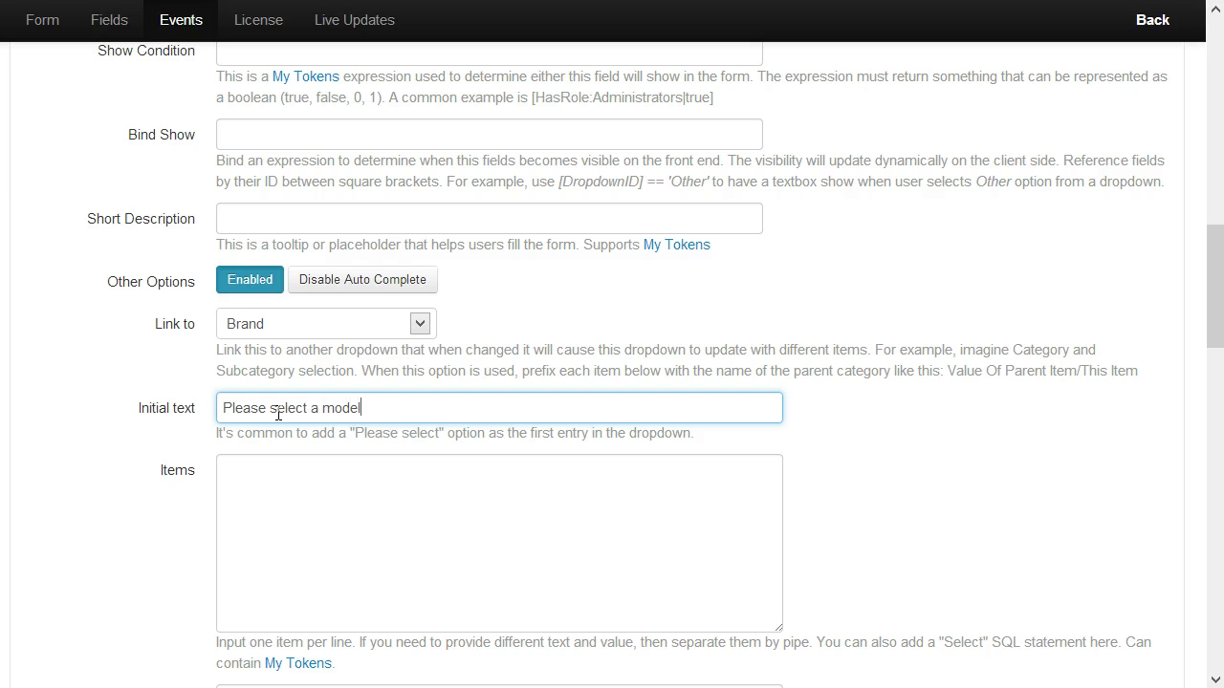
{"action": "left_click", "coordinate": [456, 472]}
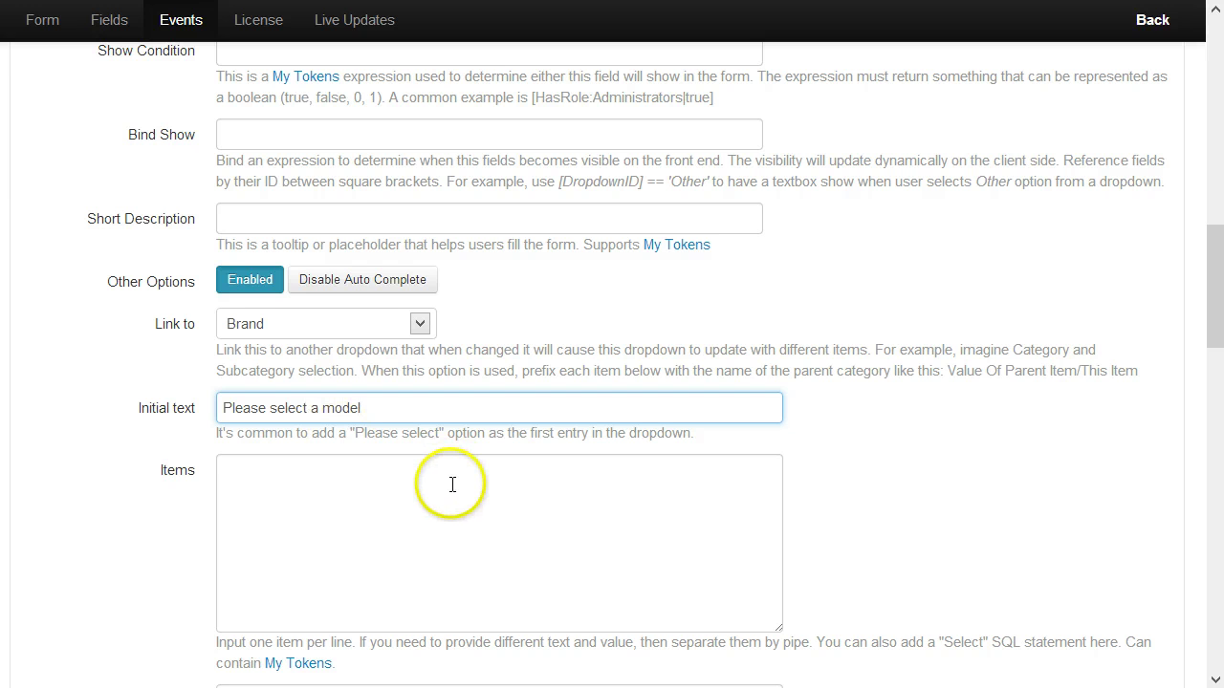
{"action": "left_click", "coordinate": [452, 484]}
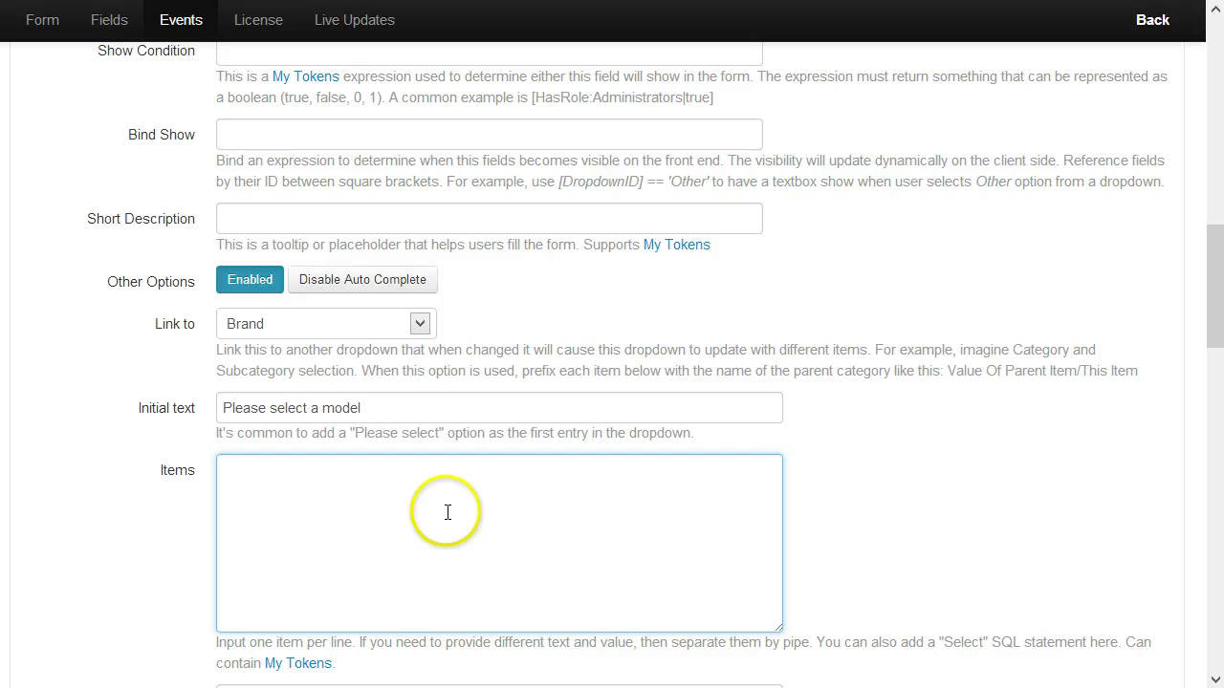
{"action": "scroll", "coordinate": [445, 510], "scroll_direction": "down", "scroll_amount": 1}
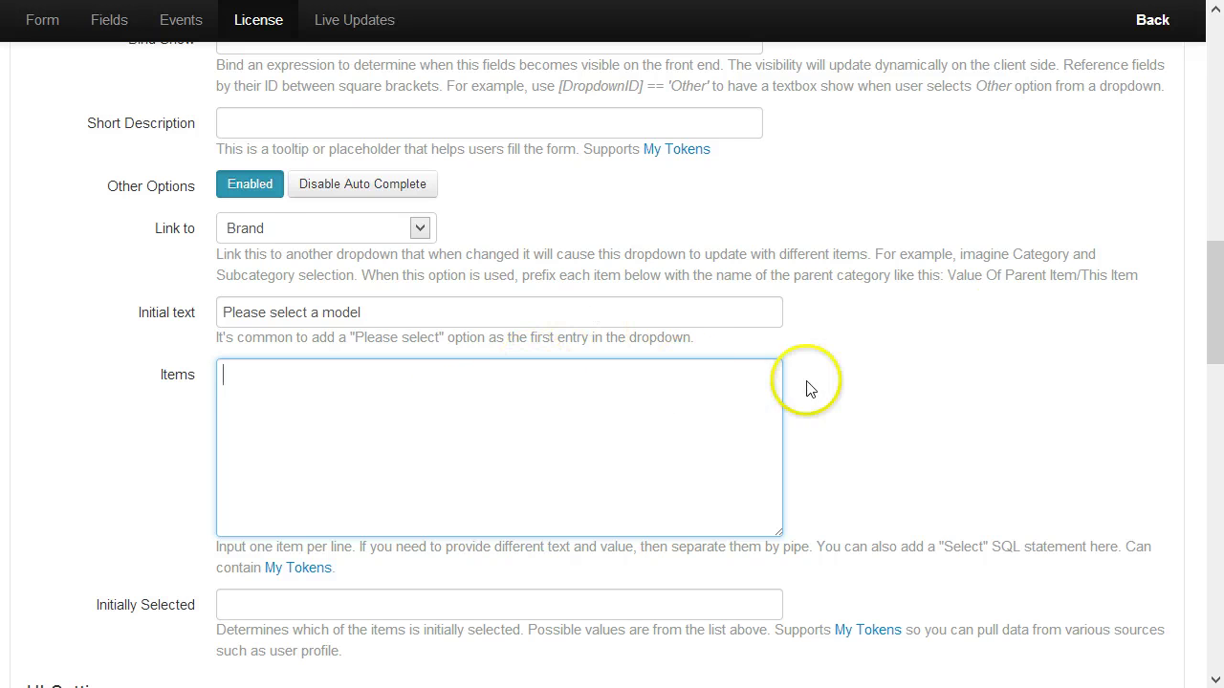
{"action": "left_click_drag", "start_coordinate": [947, 275], "coordinate": [1140, 274]}
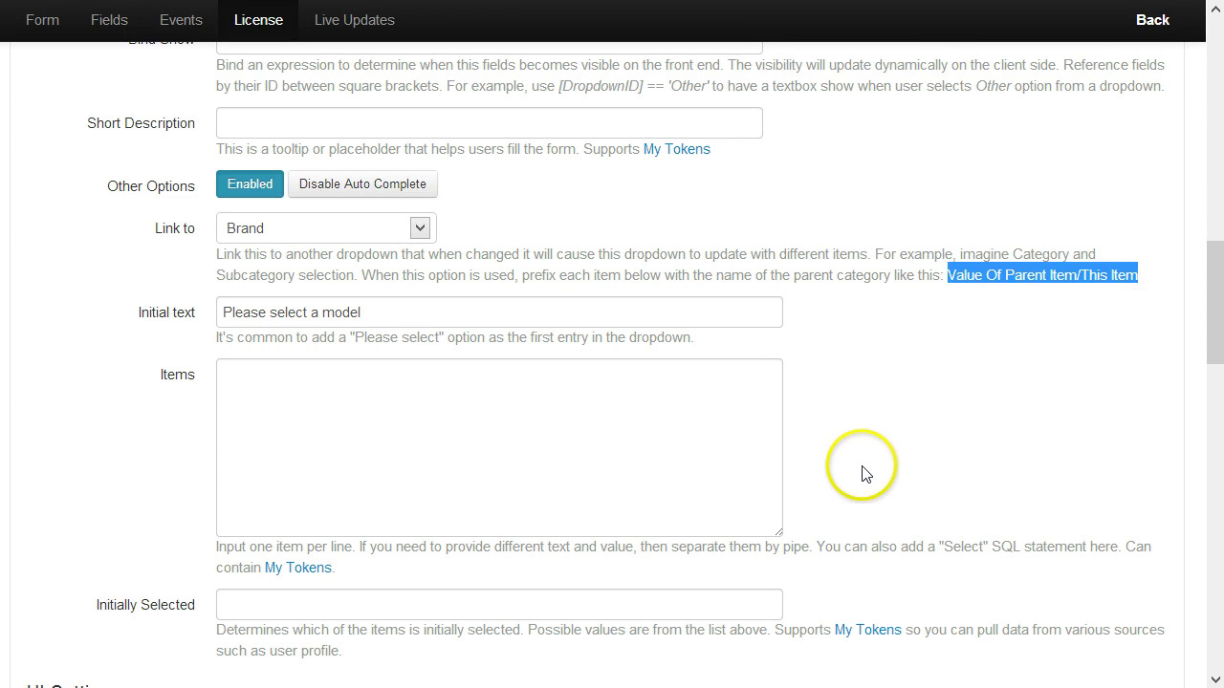
Step: Expand the Brand field and select all of its items, Alfa Romeo and AMC, for copying
{"action": "scroll", "coordinate": [861, 475], "scroll_direction": "up", "scroll_amount": 15}
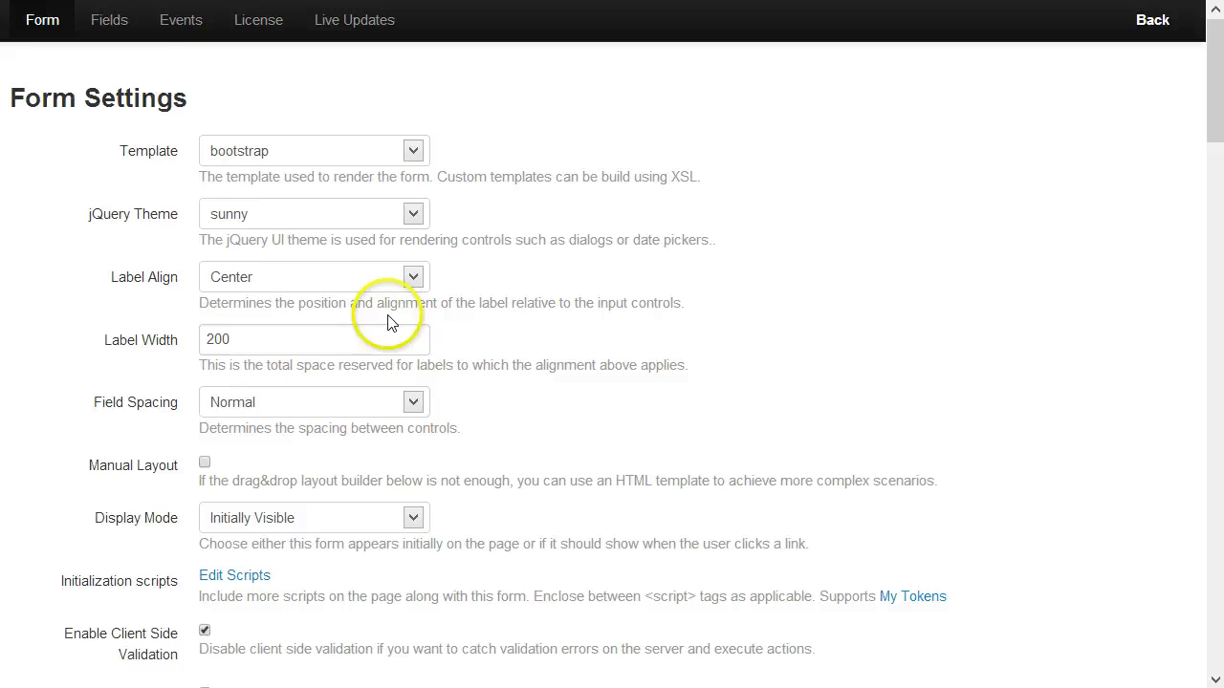
{"action": "scroll", "coordinate": [350, 344], "scroll_direction": "down", "scroll_amount": 10}
{"action": "left_click", "coordinate": [319, 226]}
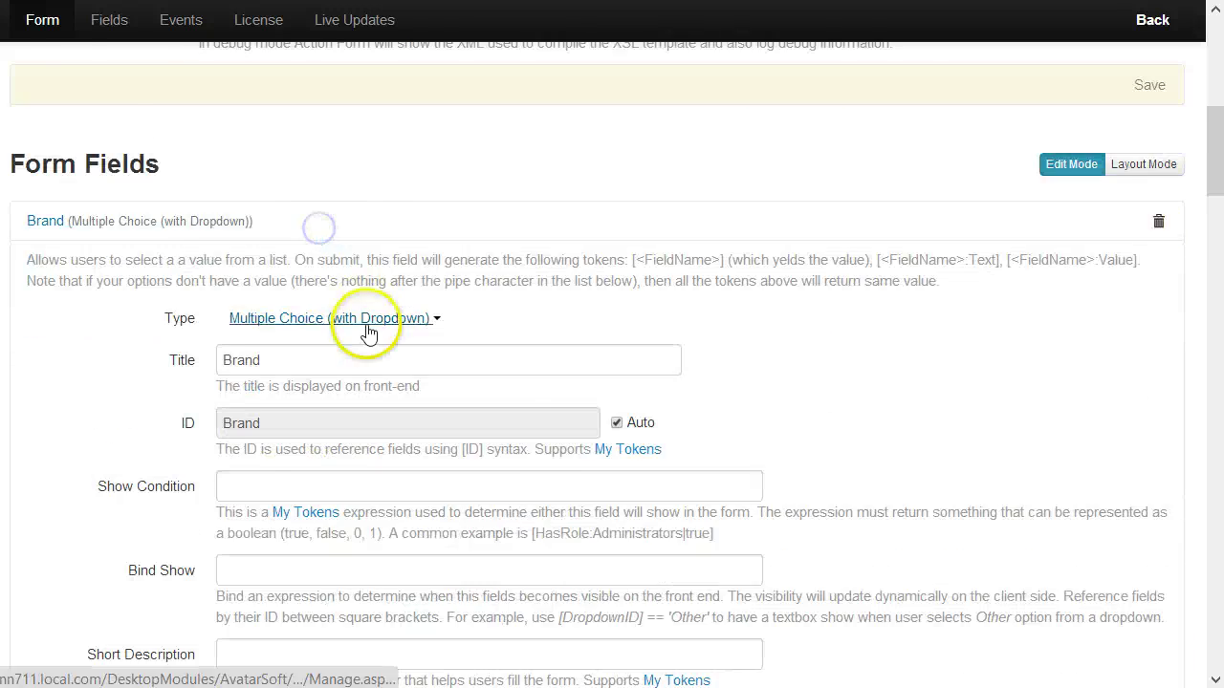
{"action": "scroll", "coordinate": [369, 333], "scroll_direction": "down", "scroll_amount": 6}
{"action": "left_click", "coordinate": [364, 342]}
{"action": "key", "text": "ctrl+a"}
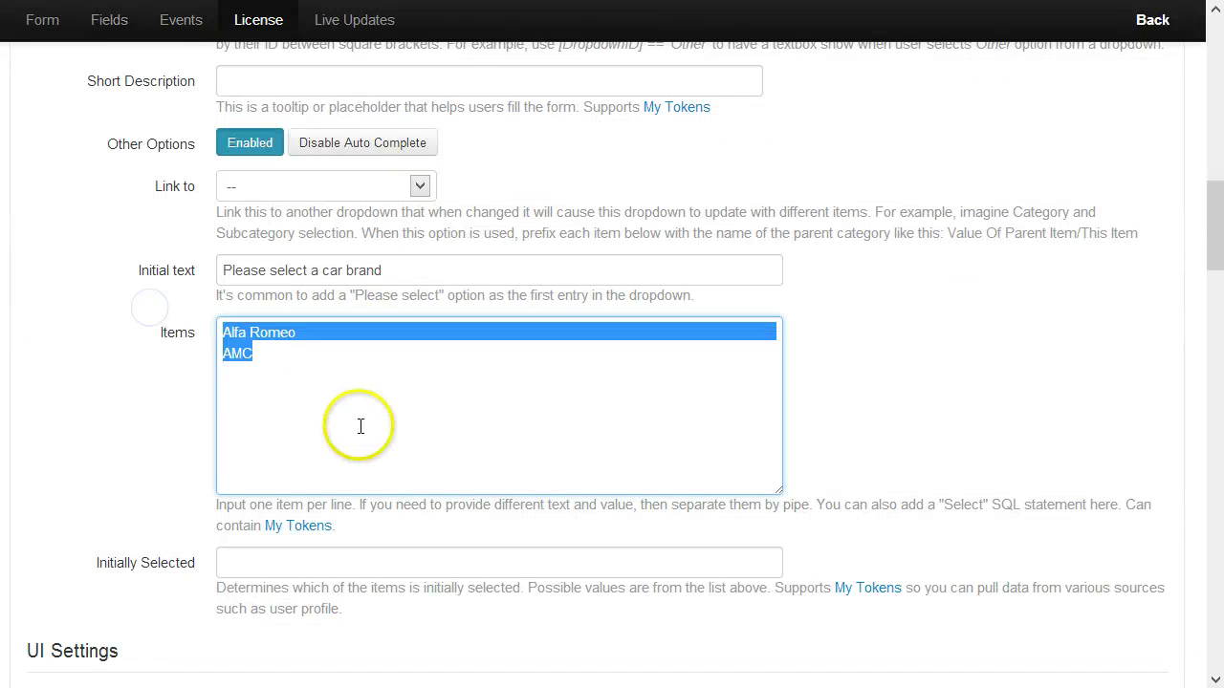
Step: Fill the new dropdown's items with the copied brands as prefixes, "Alfa Romeo/" and "AMC/", on separate lines
{"action": "scroll", "coordinate": [396, 430], "scroll_direction": "down", "scroll_amount": 5}
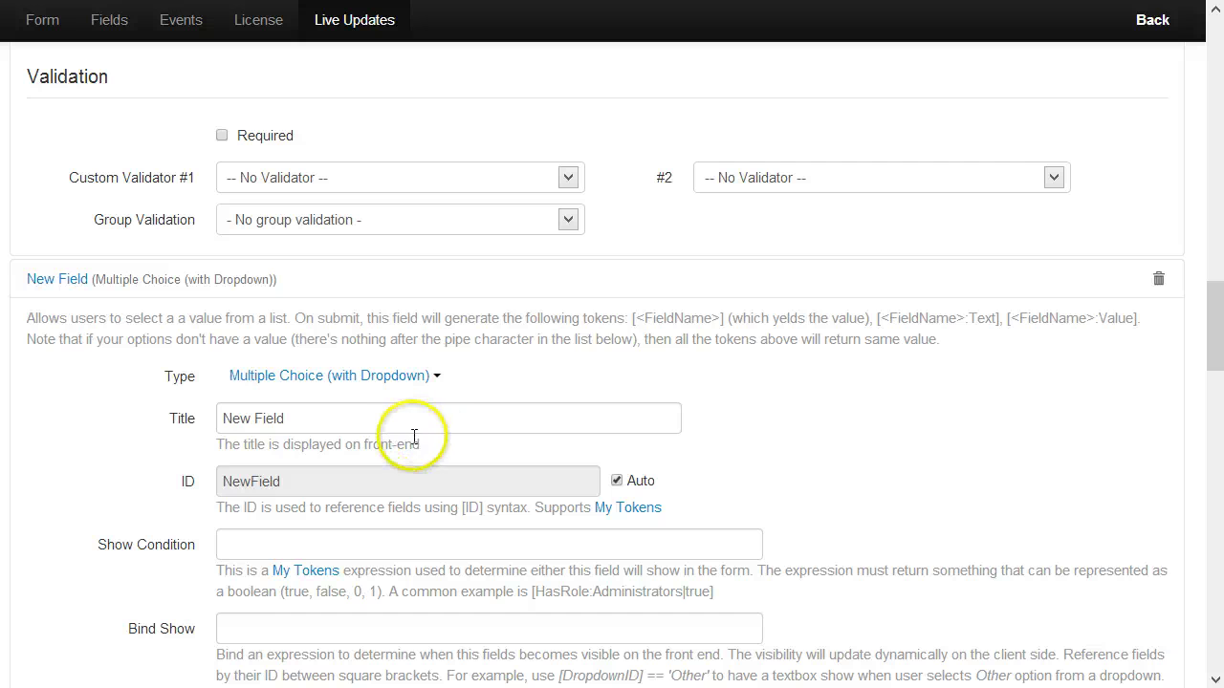
{"action": "scroll", "coordinate": [414, 437], "scroll_direction": "up", "scroll_amount": 4}
{"action": "scroll", "coordinate": [411, 440], "scroll_direction": "down", "scroll_amount": 9}
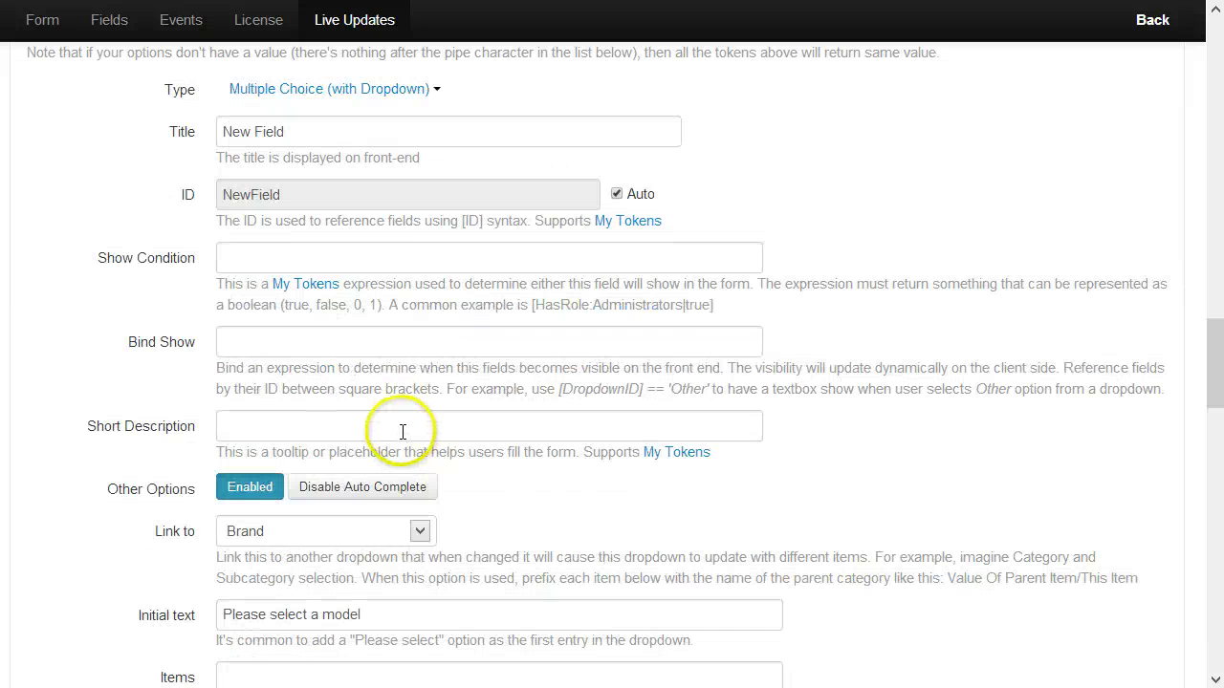
{"action": "left_click", "coordinate": [341, 523]}
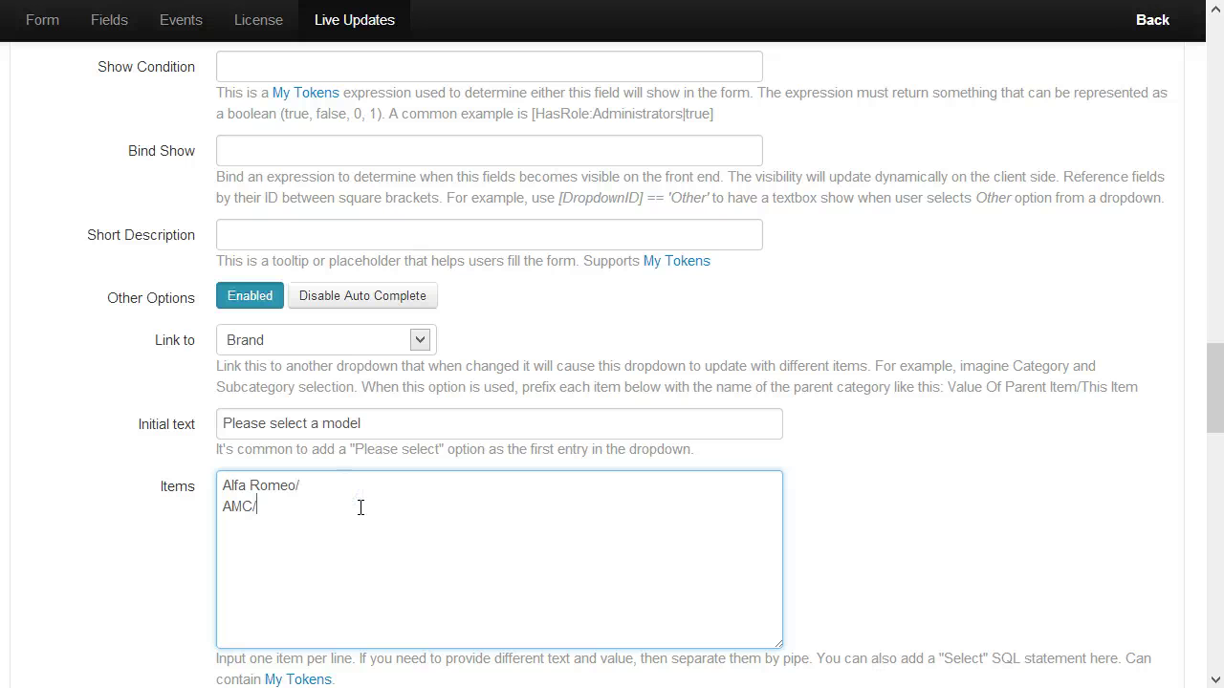
Step: Copy Alfetta from cars.txt in Notepad++ to complete the item "Alfa Romeo/Alfetta" in the form, and duplicate that line twice
{"action": "left_click", "coordinate": [350, 500]}
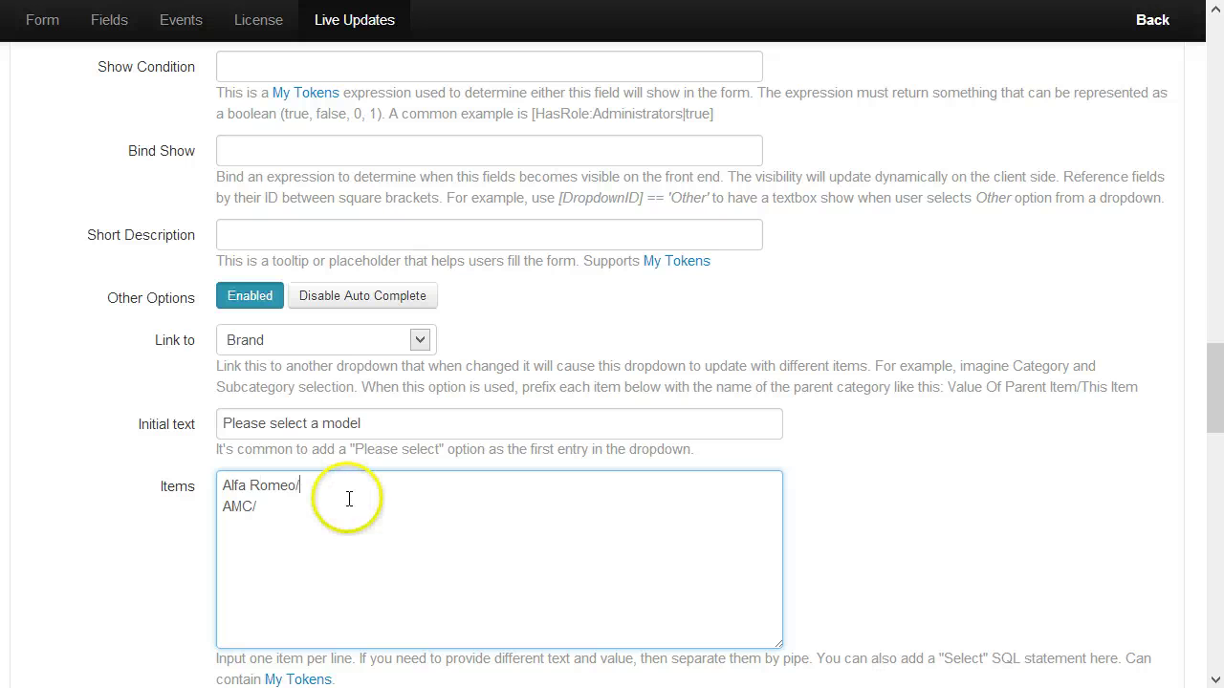
{"action": "key", "text": "alt+Tab"}
{"action": "scroll", "coordinate": [386, 508], "scroll_direction": "down", "scroll_amount": 1}
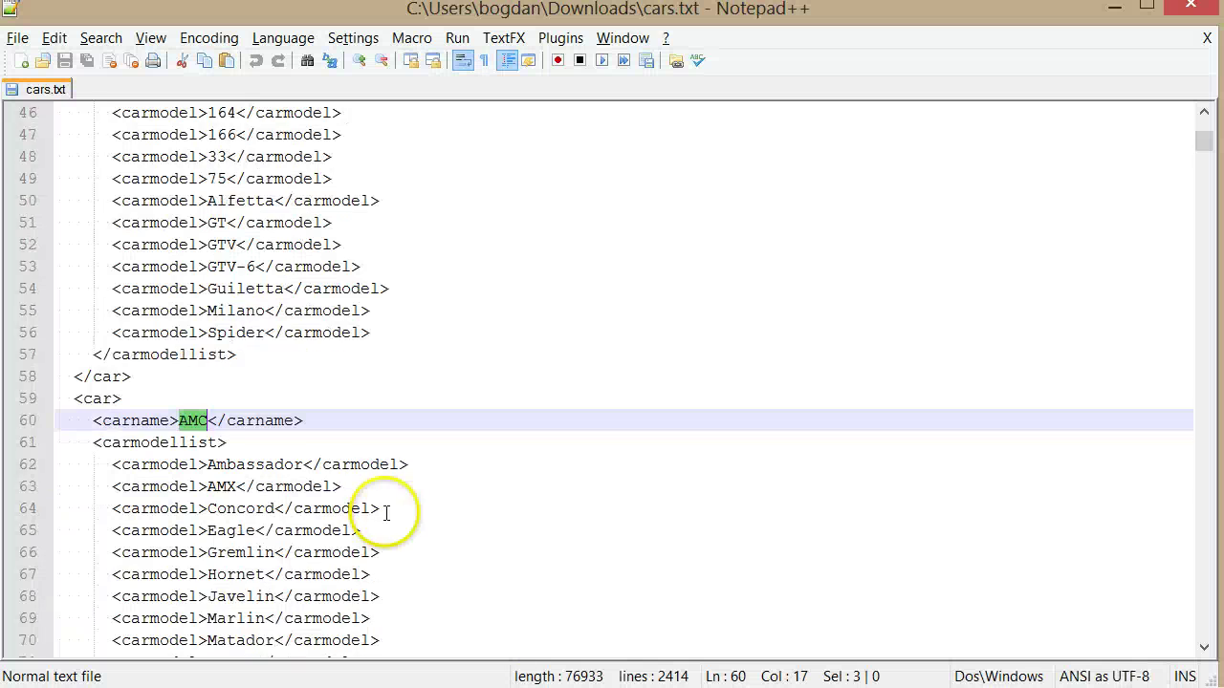
{"action": "scroll", "coordinate": [404, 500], "scroll_direction": "up", "scroll_amount": 7}
{"action": "scroll", "coordinate": [397, 488], "scroll_direction": "down", "scroll_amount": 3}
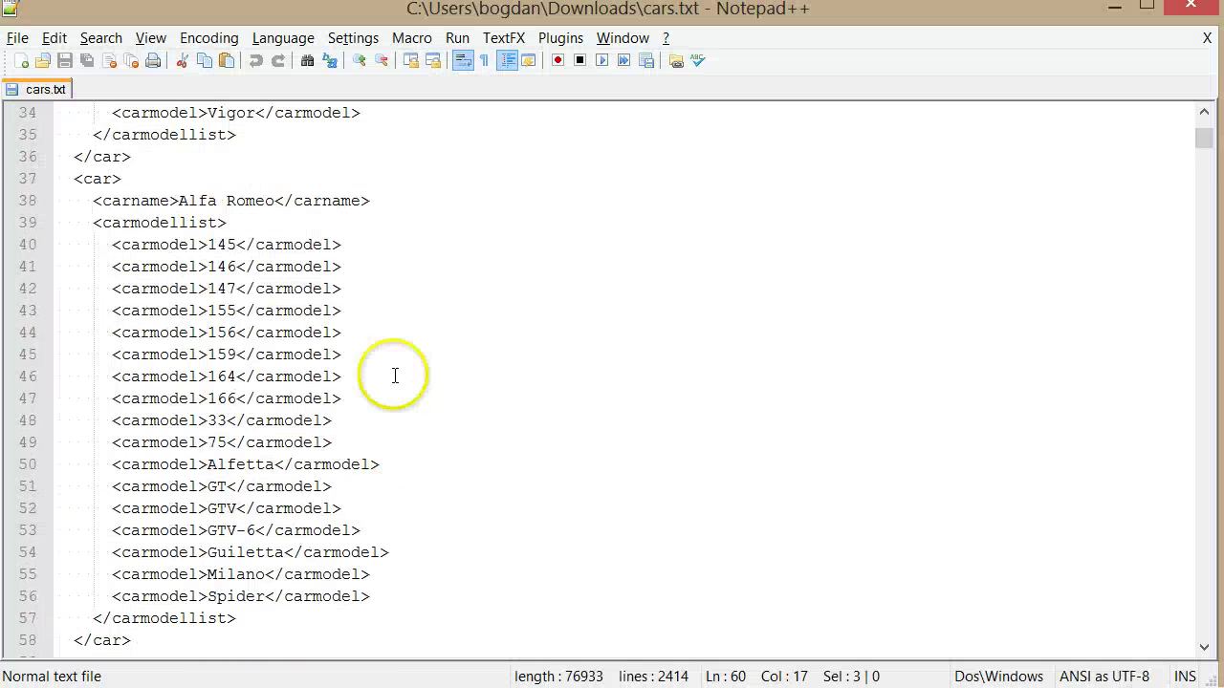
{"action": "double_click", "coordinate": [237, 466]}
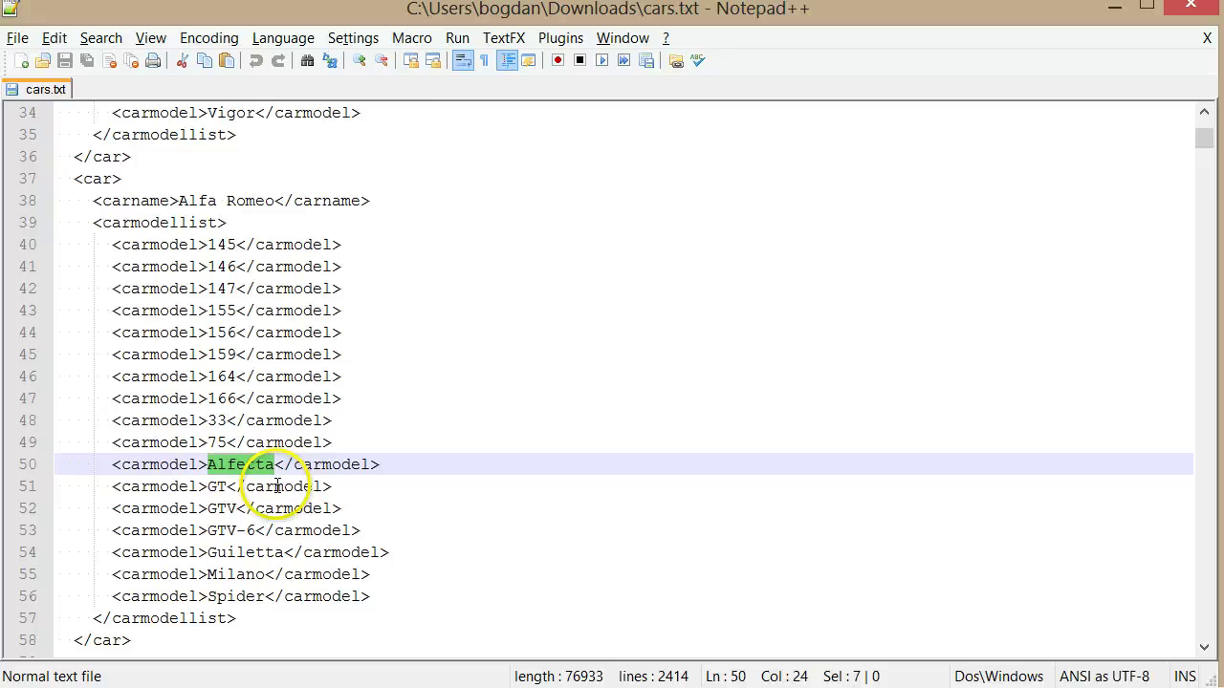
{"action": "key", "text": "ctrl+c"}
{"action": "key", "text": "alt+Tab"}
{"action": "left_click", "coordinate": [337, 490]}
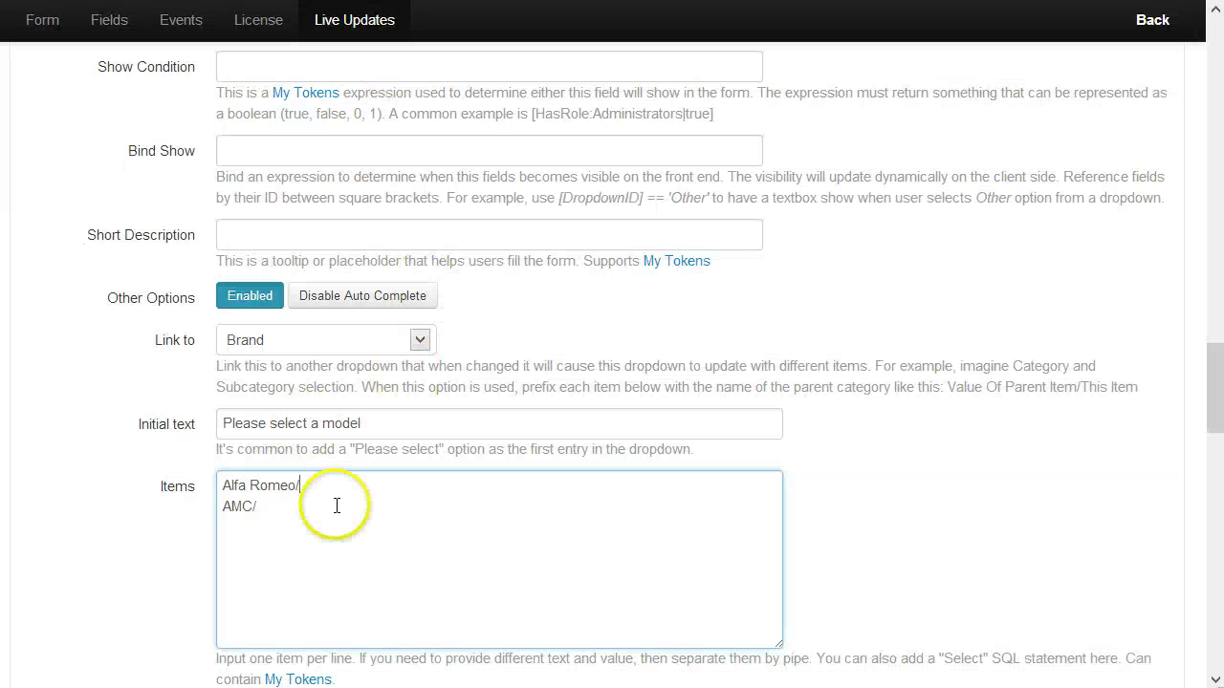
{"action": "key", "text": "ctrl+v"}
{"action": "key", "text": "shift+Home"}
{"action": "key", "text": "End"}
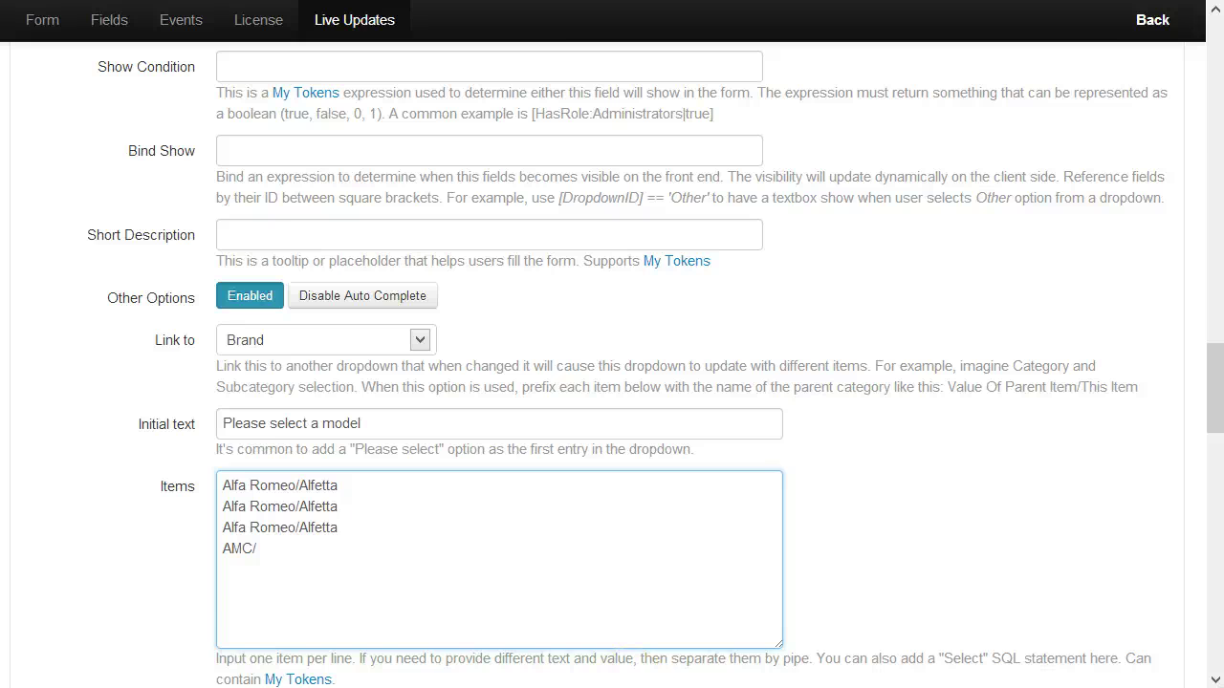
Step: Change the two duplicated Alfa Romeo lines to "Alfa Romeo/GT" and "Alfa Romeo/GTV", using the model names in cars.txt
{"action": "key", "text": "alt+Tab"}
{"action": "double_click", "coordinate": [217, 487]}
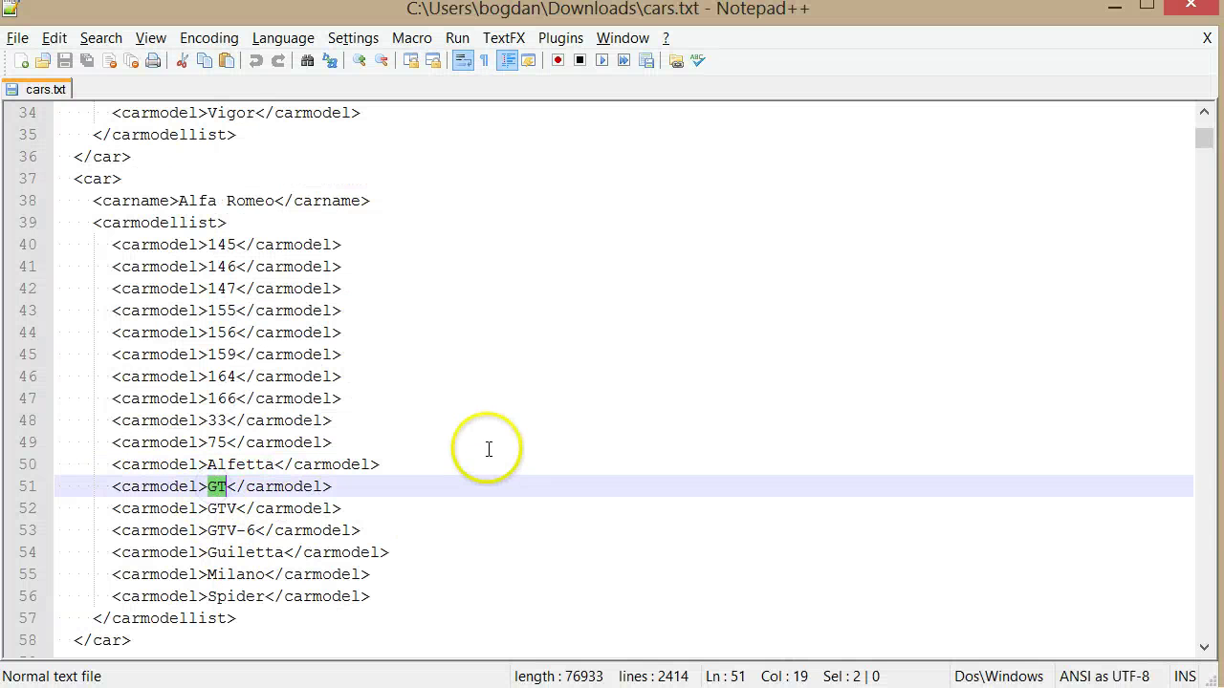
{"action": "key", "text": "alt+Tab"}
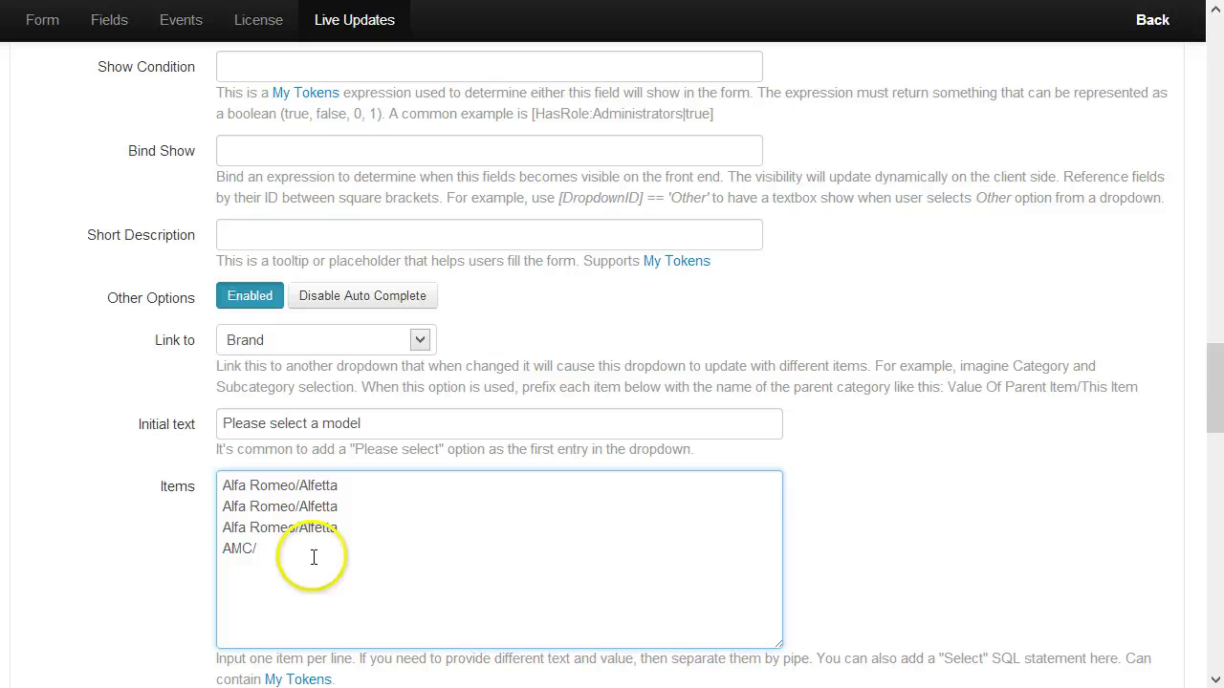
{"action": "left_click", "coordinate": [315, 507]}
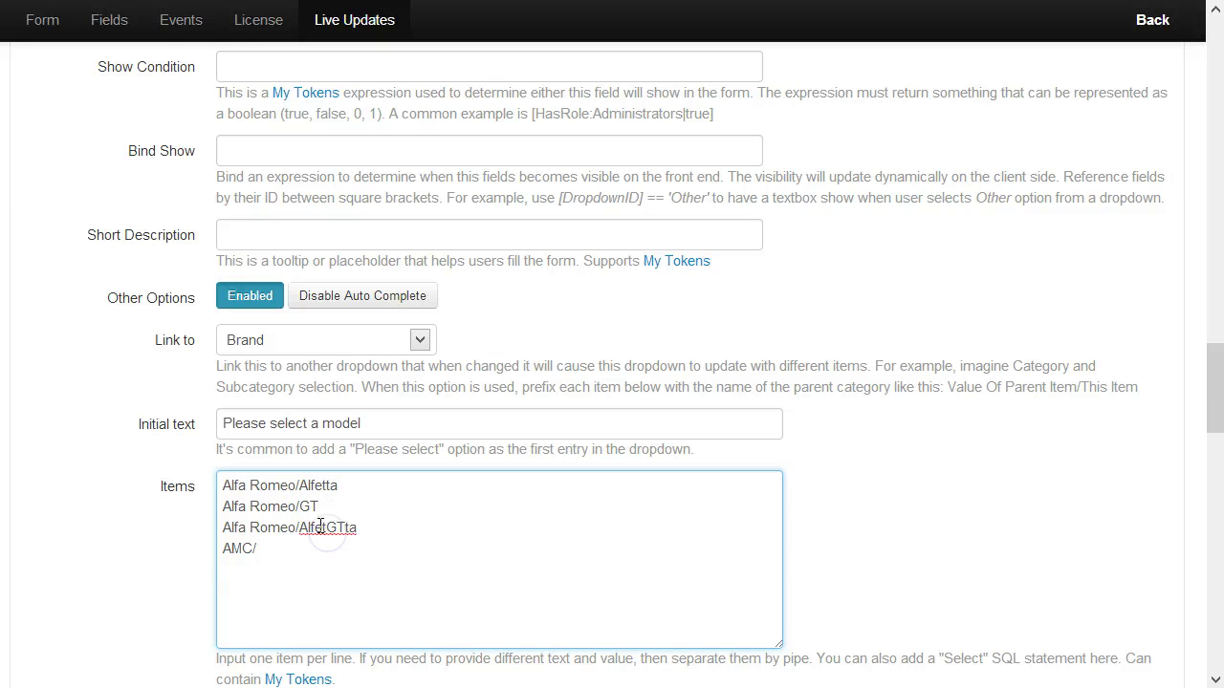
{"action": "double_click", "coordinate": [320, 527]}
{"action": "type", "text": "GTV"}
Step: Complete the item "AMC/Ambassador" with the model name from cars.txt and add two more "AMC/" lines below it
{"action": "key", "text": "alt+Tab"}
{"action": "scroll", "coordinate": [300, 615], "scroll_direction": "down", "scroll_amount": 6}
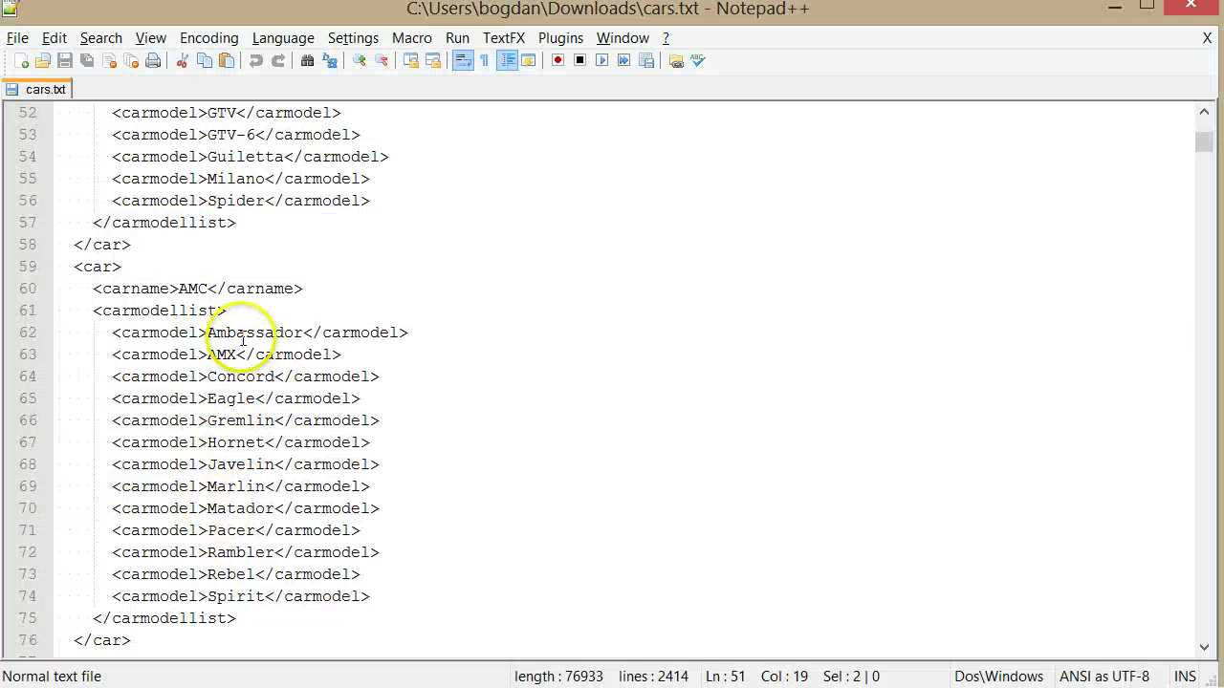
{"action": "double_click", "coordinate": [243, 336]}
{"action": "key", "text": "alt+Tab"}
{"action": "key", "text": "Return"}
{"action": "type", "text": "AMC/"}
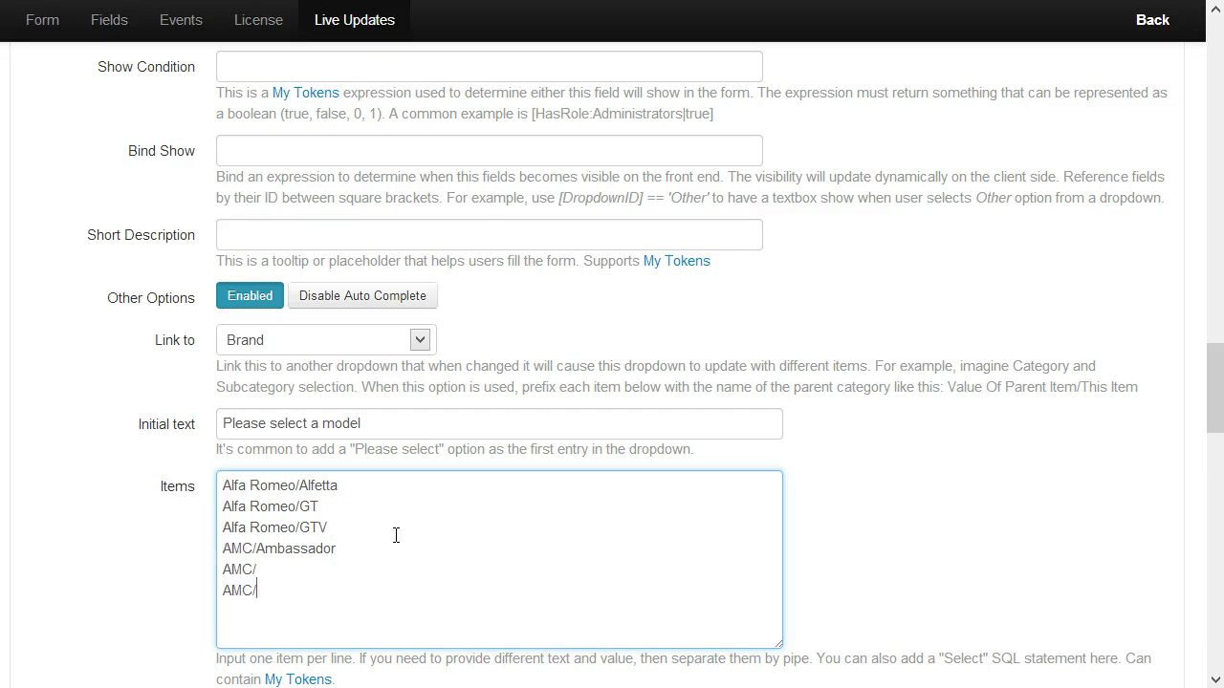
{"action": "left_click", "coordinate": [468, 260]}
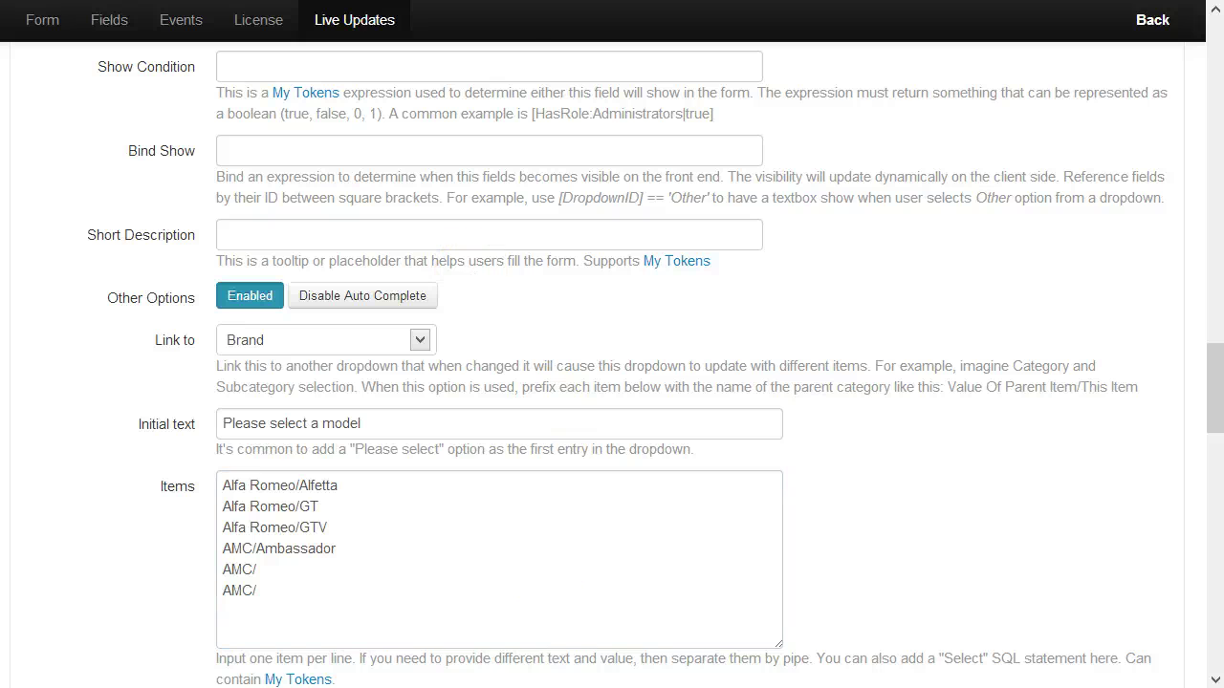
Step: Copy Concord from cars.txt in Notepad++ and complete the second AMC item as "AMC/Concord" in the form
{"action": "key", "text": "alt+Tab"}
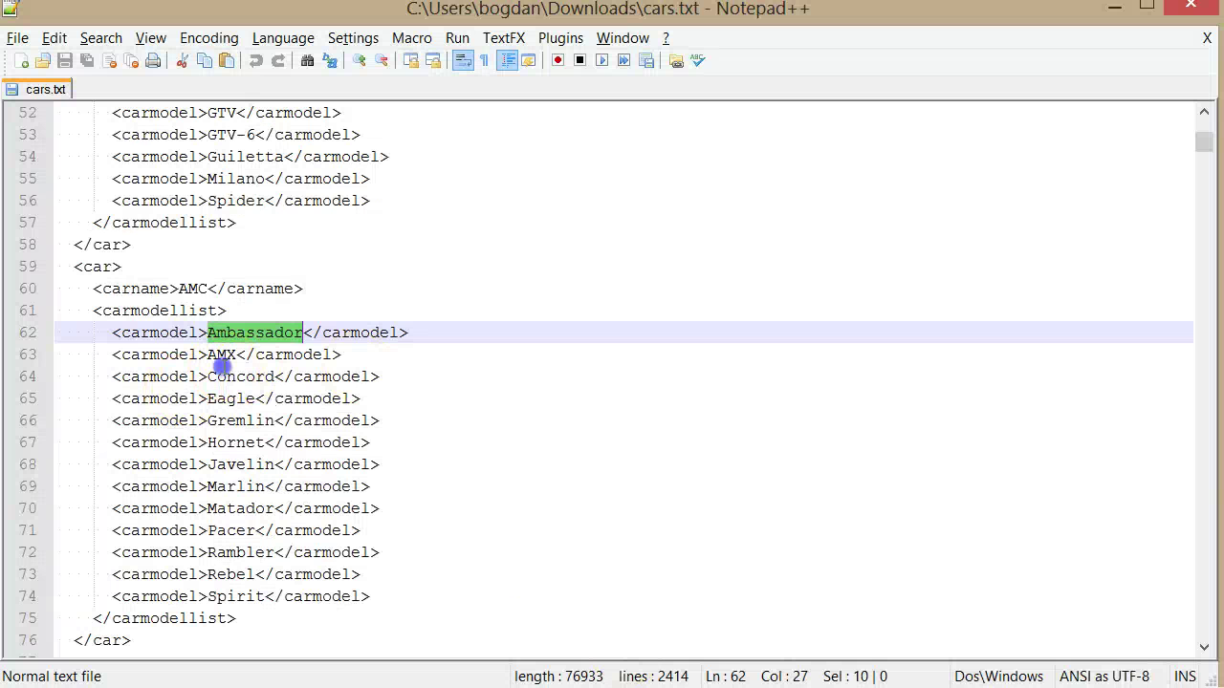
{"action": "double_click", "coordinate": [230, 376]}
{"action": "left_click", "coordinate": [204, 60]}
{"action": "key", "text": "alt+Tab"}
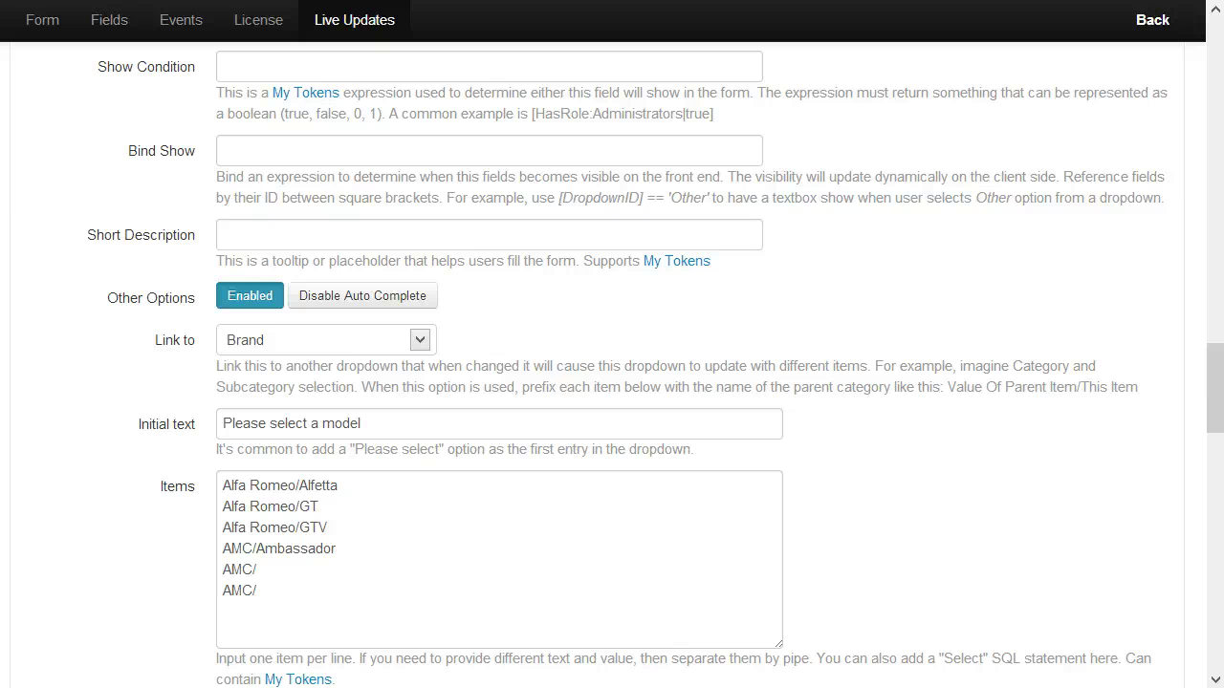
{"action": "left_click", "coordinate": [339, 577]}
{"action": "key", "text": "ctrl+v"}
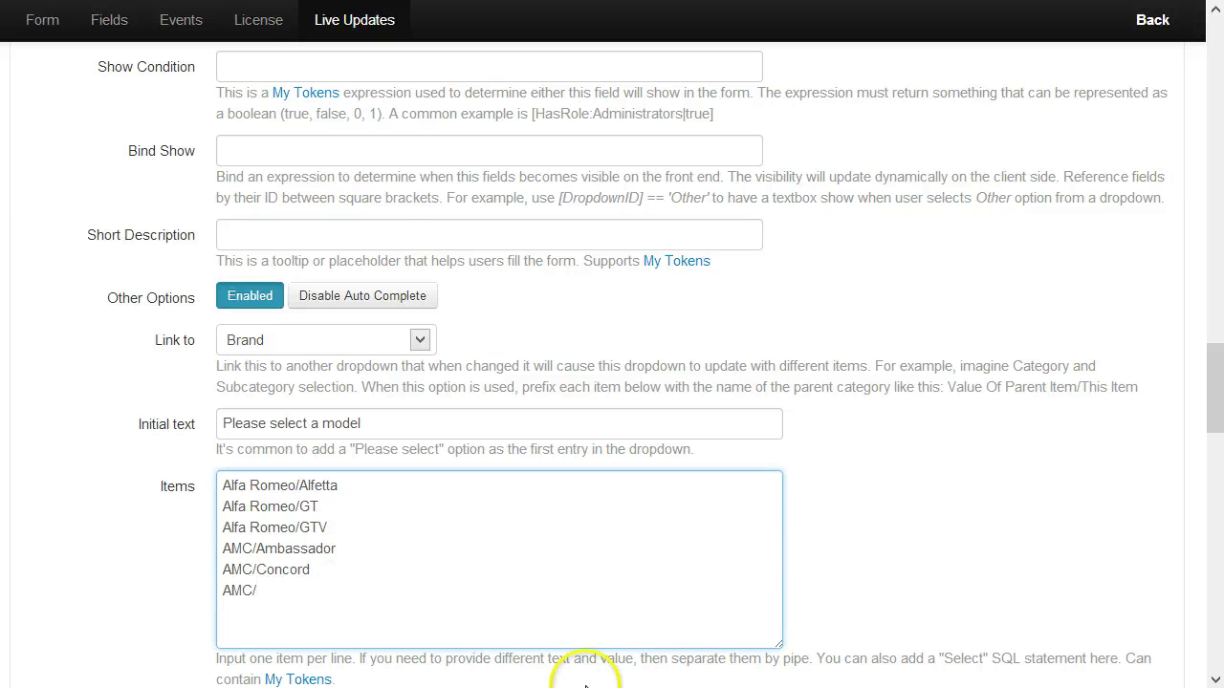
Step: Copy Gremlin from cars.txt in Notepad++ and complete the last AMC item as "AMC/Gremlin" in the form
{"action": "key", "text": "alt+Tab"}
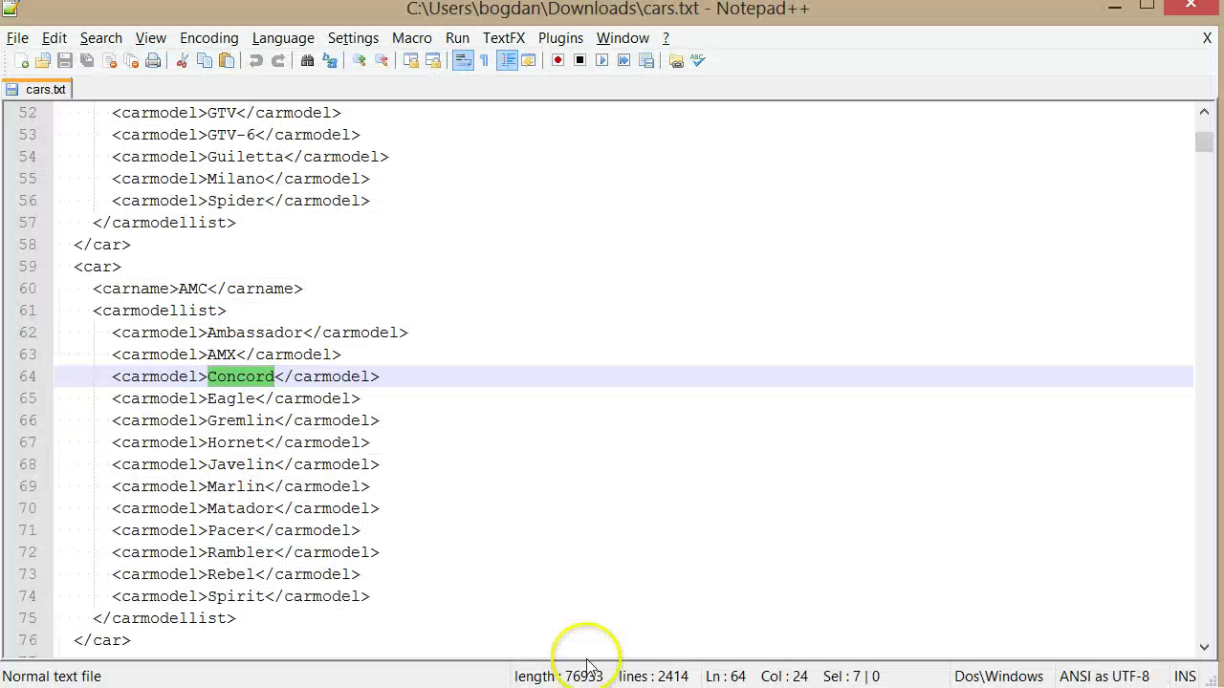
{"action": "double_click", "coordinate": [239, 421]}
{"action": "key", "text": "ctrl+c"}
{"action": "key", "text": "alt+Tab"}
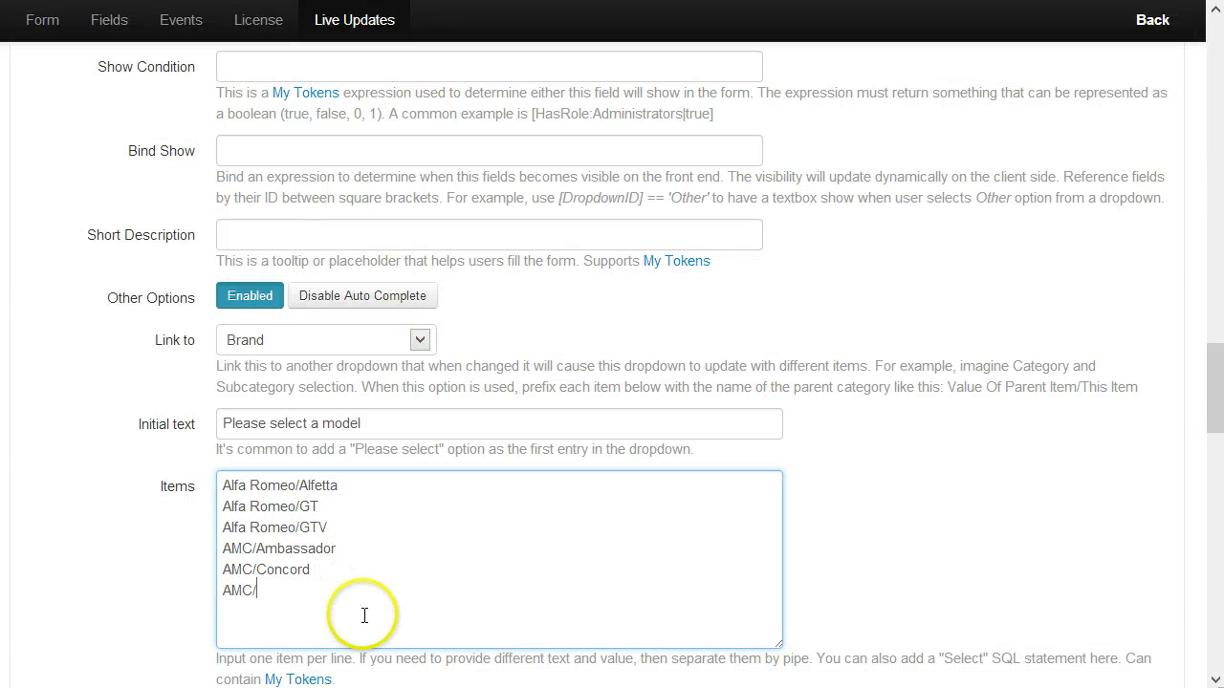
{"action": "left_click", "coordinate": [997, 637]}
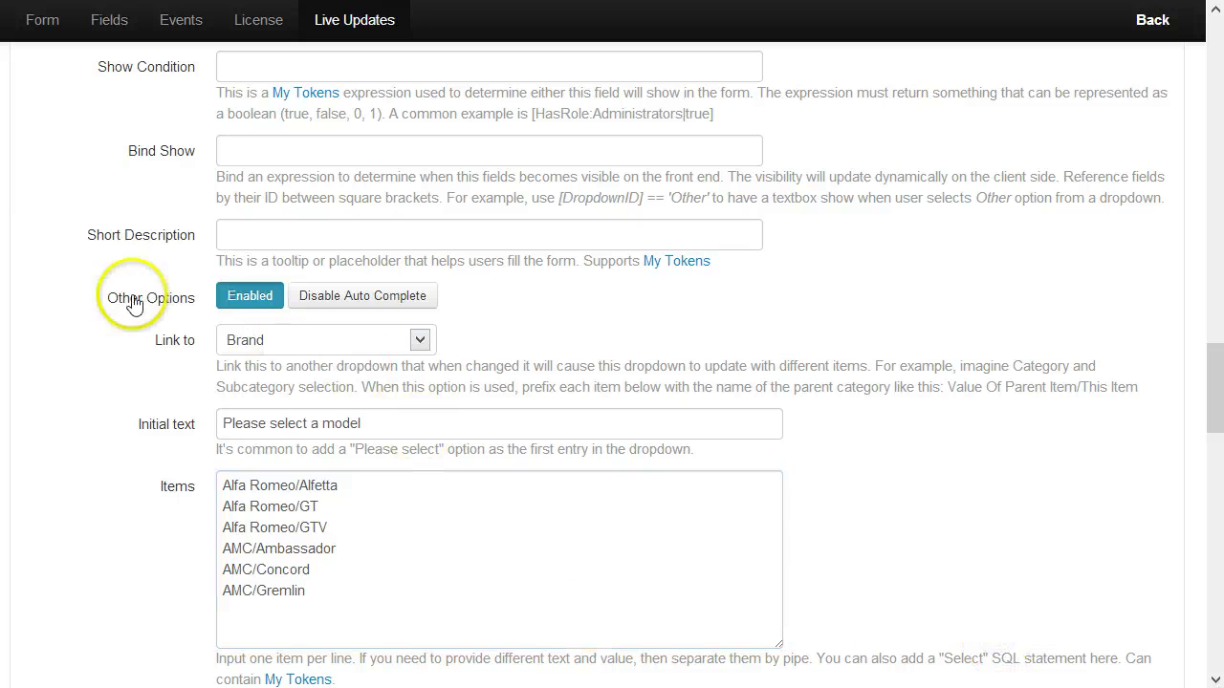
Step: Add a Button field below the model dropdown and title it "Click Me"
{"action": "scroll", "coordinate": [129, 334], "scroll_direction": "down", "scroll_amount": 3}
{"action": "scroll", "coordinate": [342, 424], "scroll_direction": "down", "scroll_amount": 1}
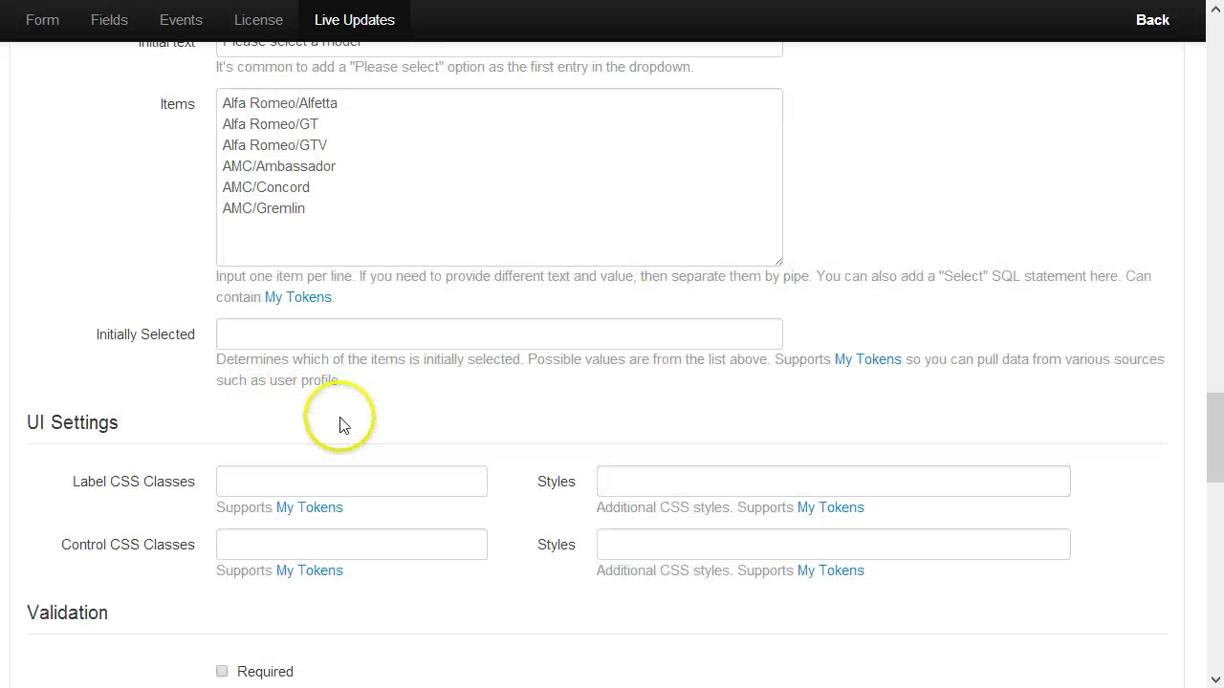
{"action": "scroll", "coordinate": [240, 424], "scroll_direction": "down", "scroll_amount": 1}
{"action": "scroll", "coordinate": [280, 339], "scroll_direction": "down", "scroll_amount": 2}
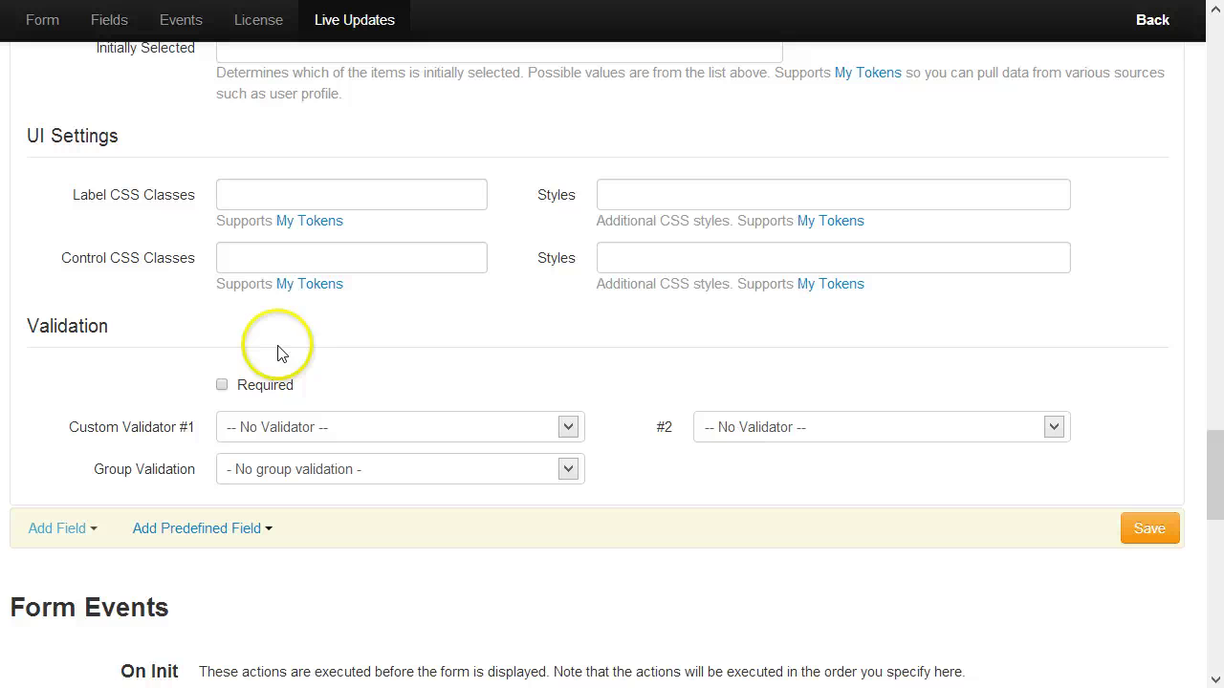
{"action": "left_click", "coordinate": [87, 532]}
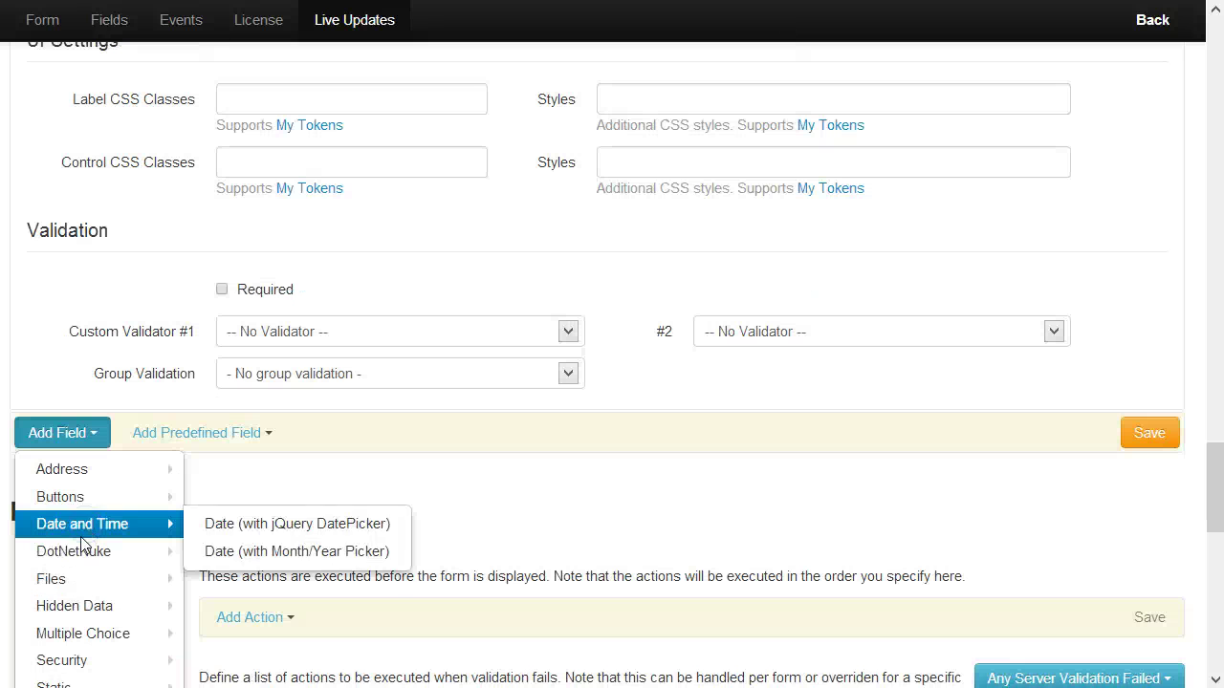
{"action": "mouse_move", "coordinate": [96, 495]}
{"action": "left_click", "coordinate": [250, 495]}
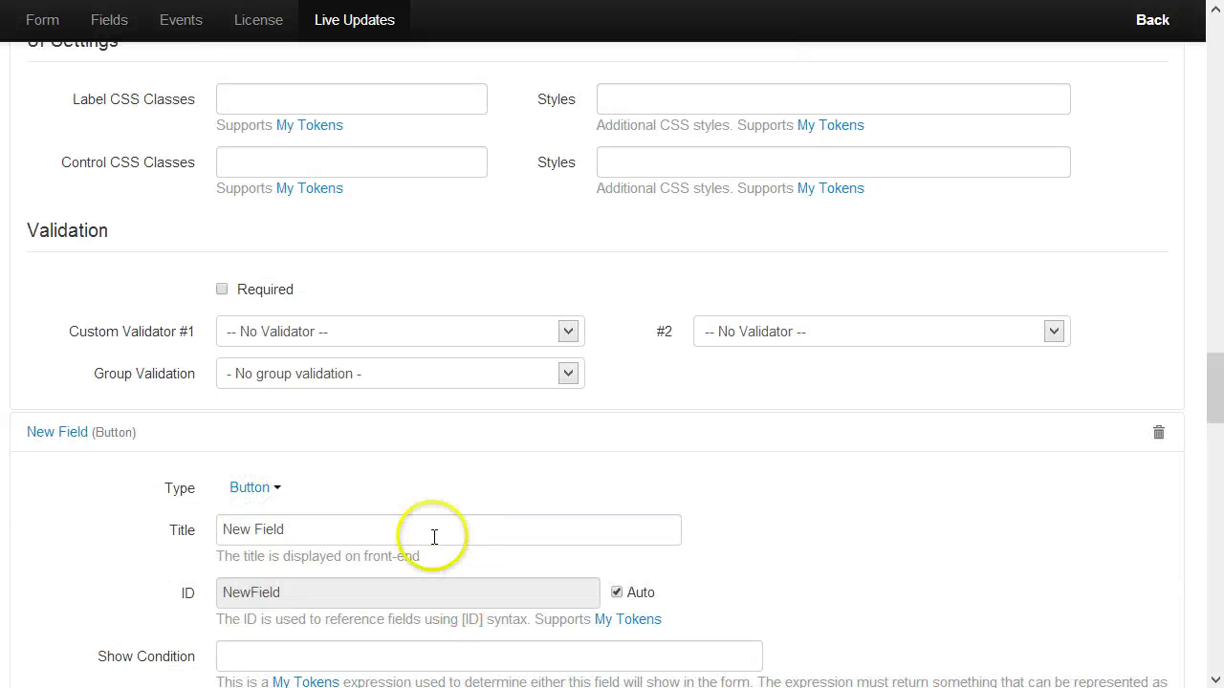
{"action": "scroll", "coordinate": [431, 536], "scroll_direction": "down", "scroll_amount": 2}
{"action": "triple_click", "coordinate": [299, 339]}
{"action": "type", "text": "Click Me"}
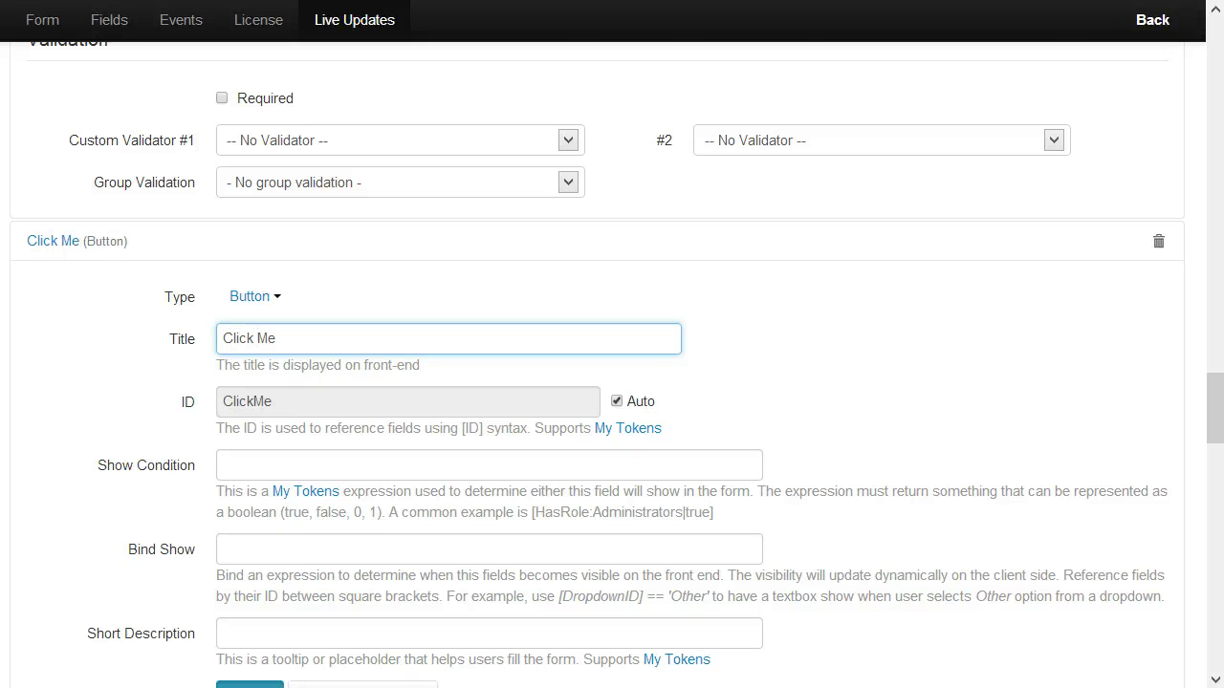
Step: Add a Display Message action to the Click Me button's On Click Handler
{"action": "scroll", "coordinate": [274, 382], "scroll_direction": "down", "scroll_amount": 5}
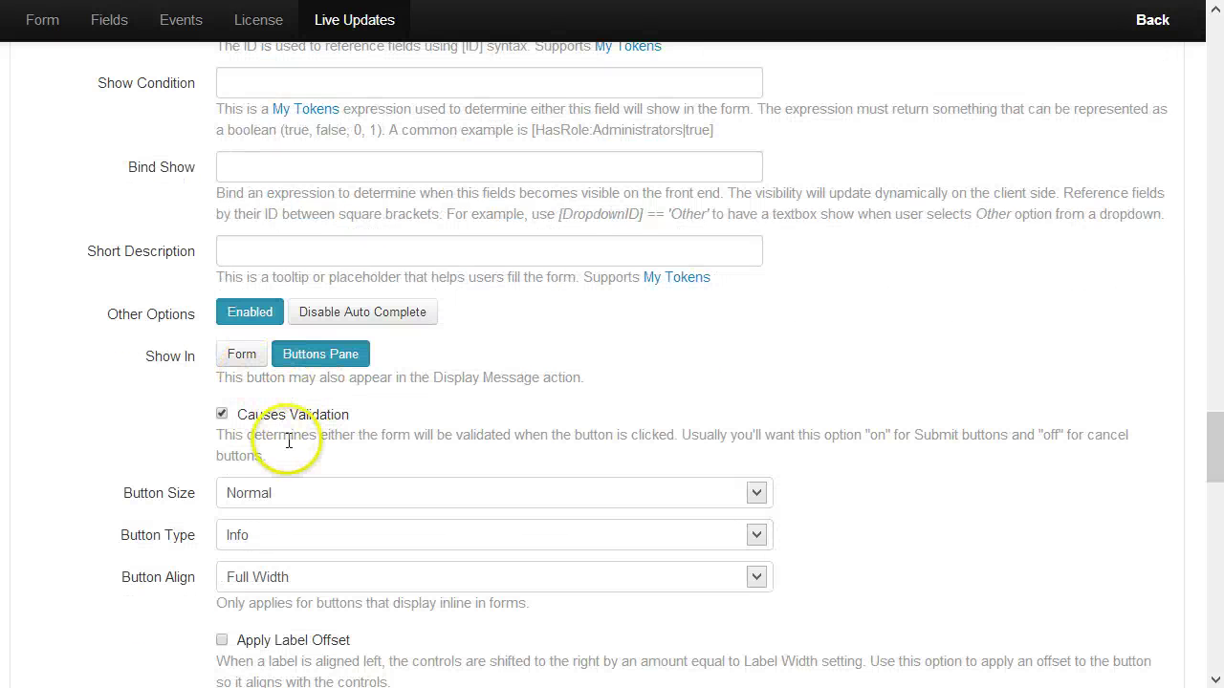
{"action": "scroll", "coordinate": [273, 500], "scroll_direction": "down", "scroll_amount": 1}
{"action": "left_click", "coordinate": [276, 529]}
{"action": "scroll", "coordinate": [287, 526], "scroll_direction": "down", "scroll_amount": 2}
{"action": "mouse_move", "coordinate": [308, 532]}
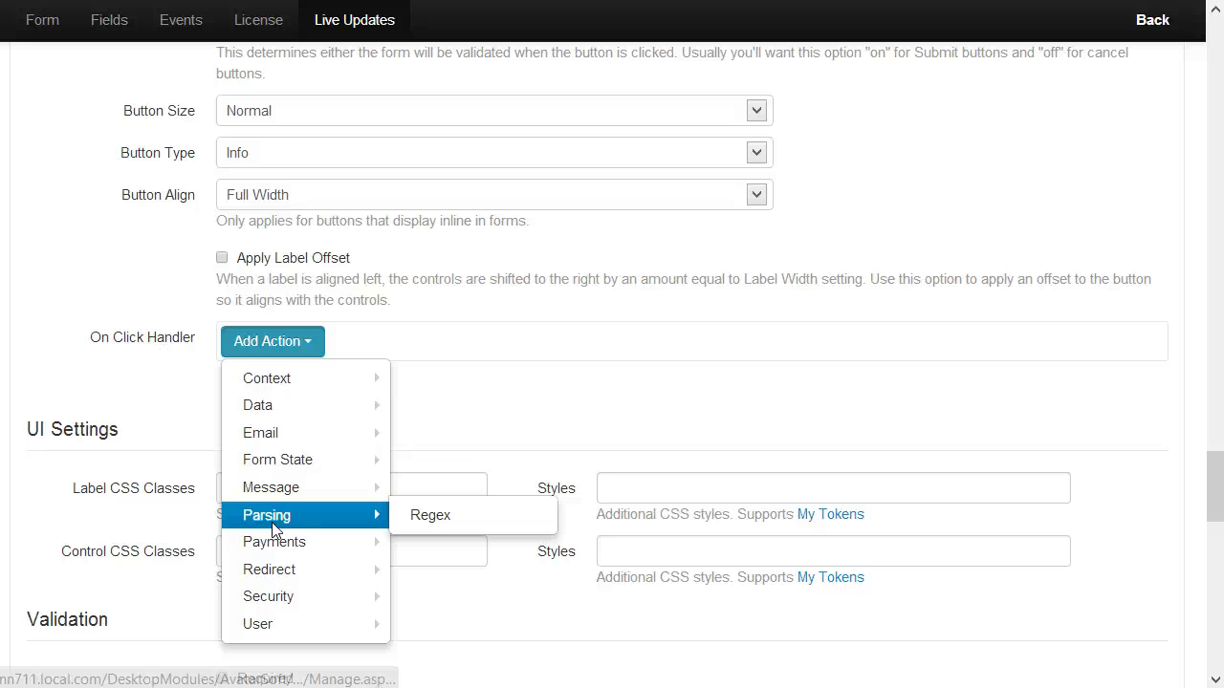
{"action": "mouse_move", "coordinate": [320, 487]}
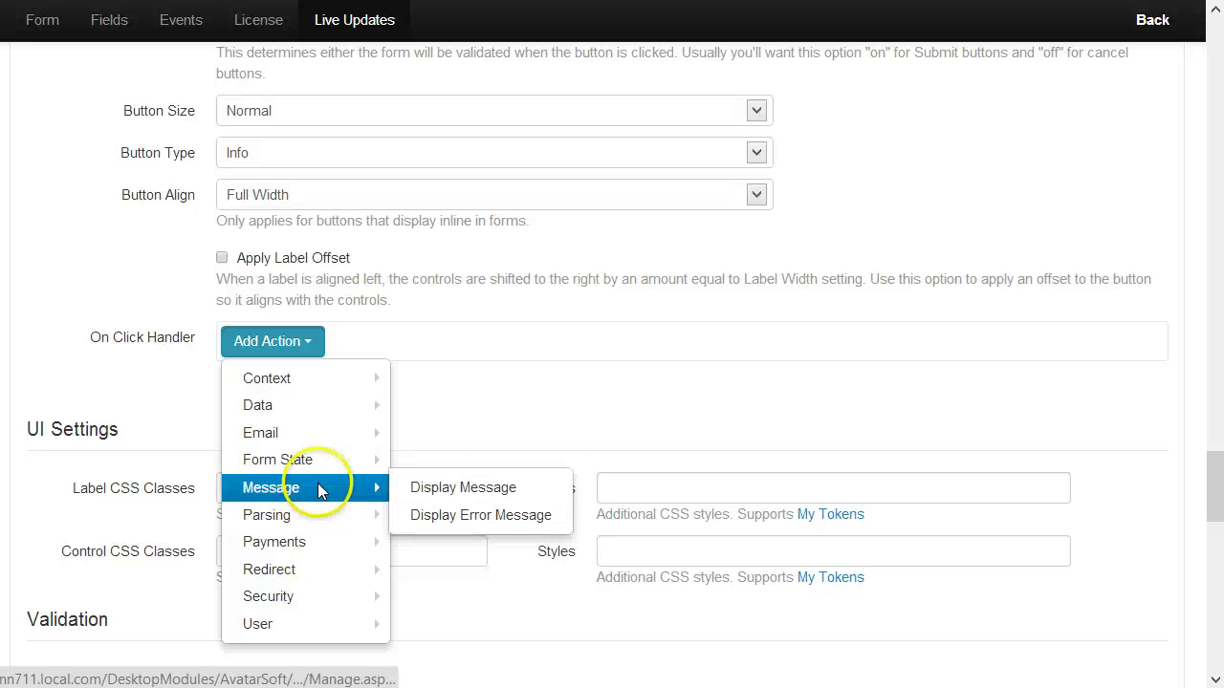
{"action": "left_click", "coordinate": [435, 489]}
Step: Write "You've selected brand [Brand] and model [Model]" as the Display Message action's message
{"action": "scroll", "coordinate": [532, 541], "scroll_direction": "down", "scroll_amount": 2}
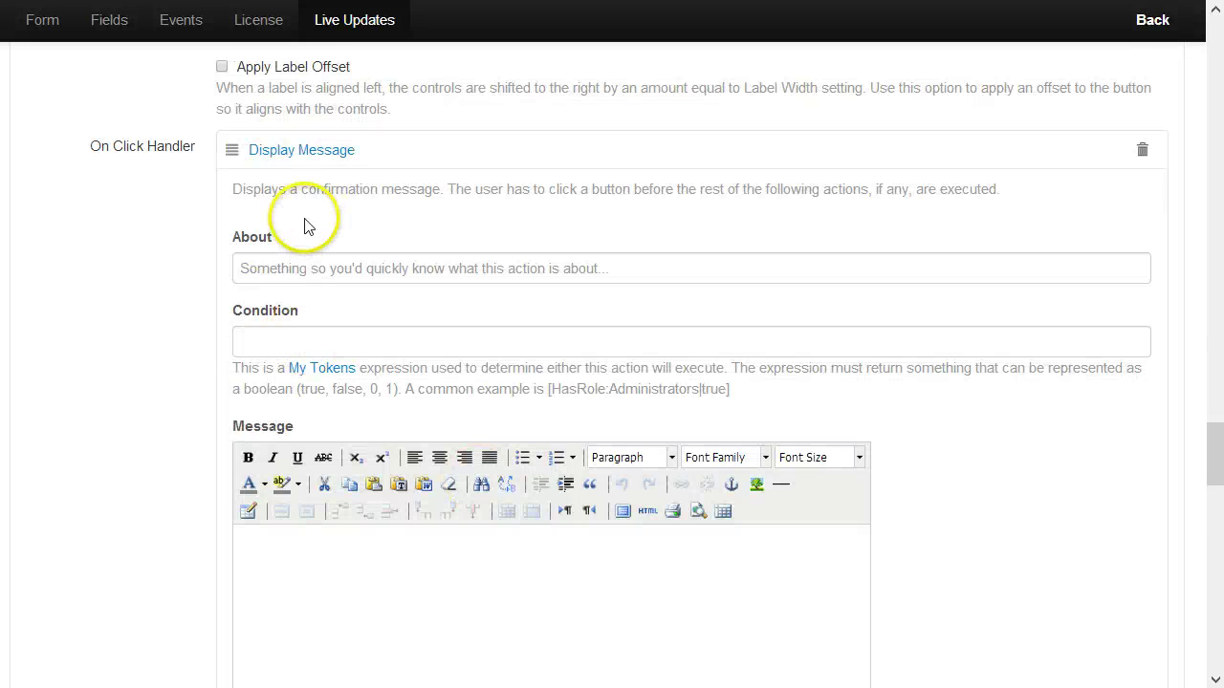
{"action": "scroll", "coordinate": [359, 554], "scroll_direction": "down", "scroll_amount": 1}
{"action": "left_click", "coordinate": [371, 522]}
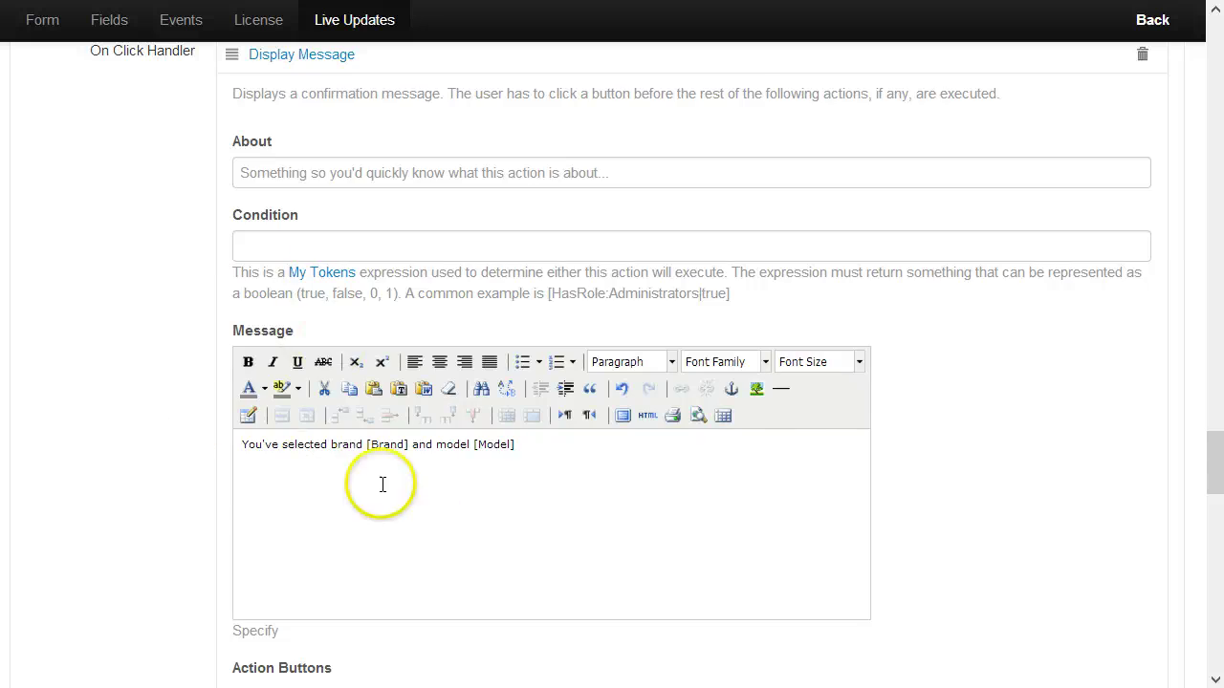
Step: Change the title of the second dropdown field, the one linked to Brand, to "Model"
{"action": "scroll", "coordinate": [379, 484], "scroll_direction": "up", "scroll_amount": 6}
{"action": "scroll", "coordinate": [384, 395], "scroll_direction": "up", "scroll_amount": 13}
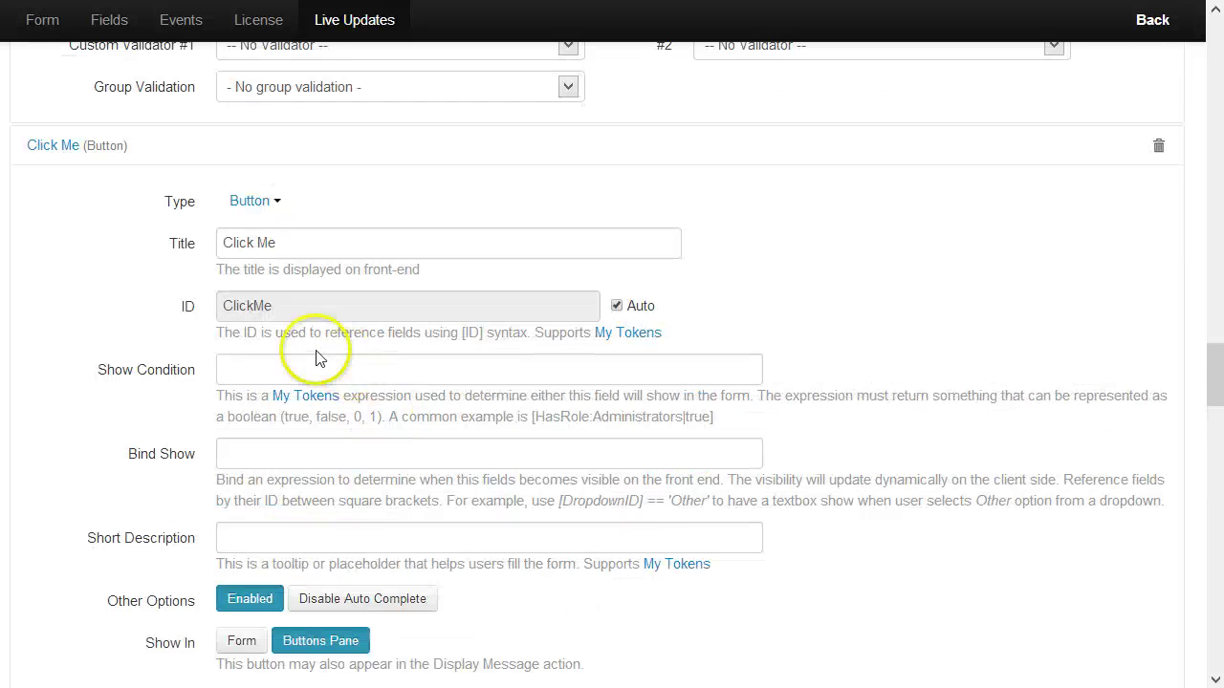
{"action": "scroll", "coordinate": [334, 330], "scroll_direction": "up", "scroll_amount": 5}
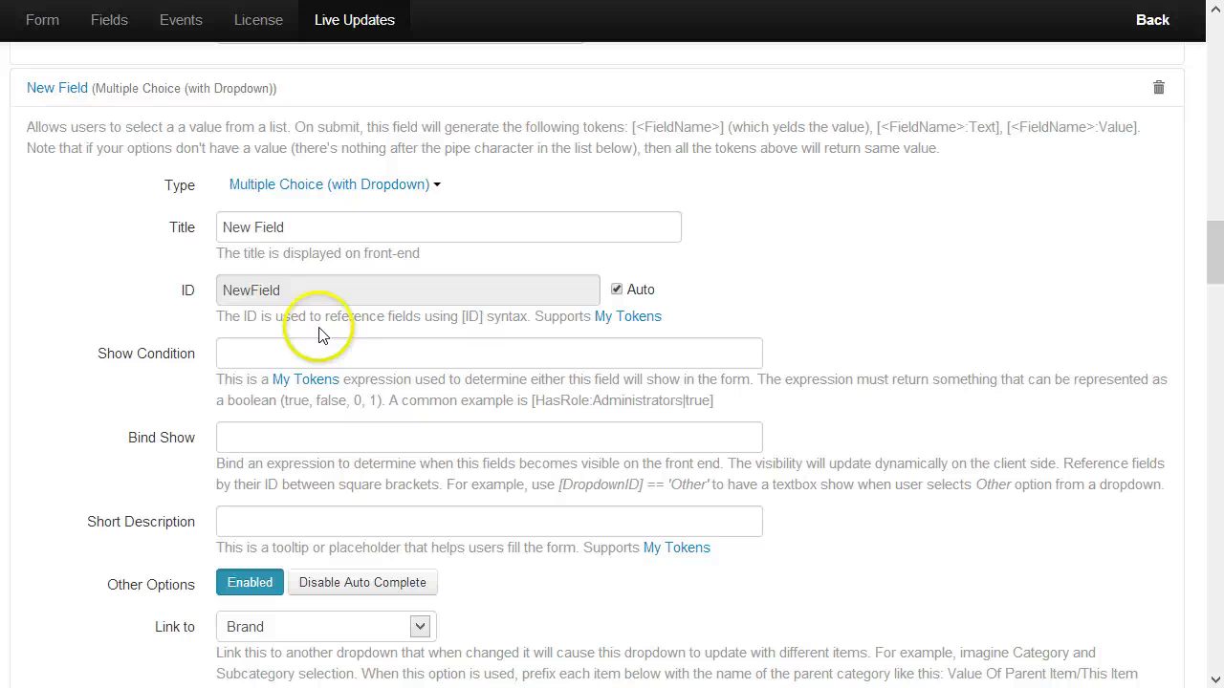
{"action": "left_click", "coordinate": [326, 235]}
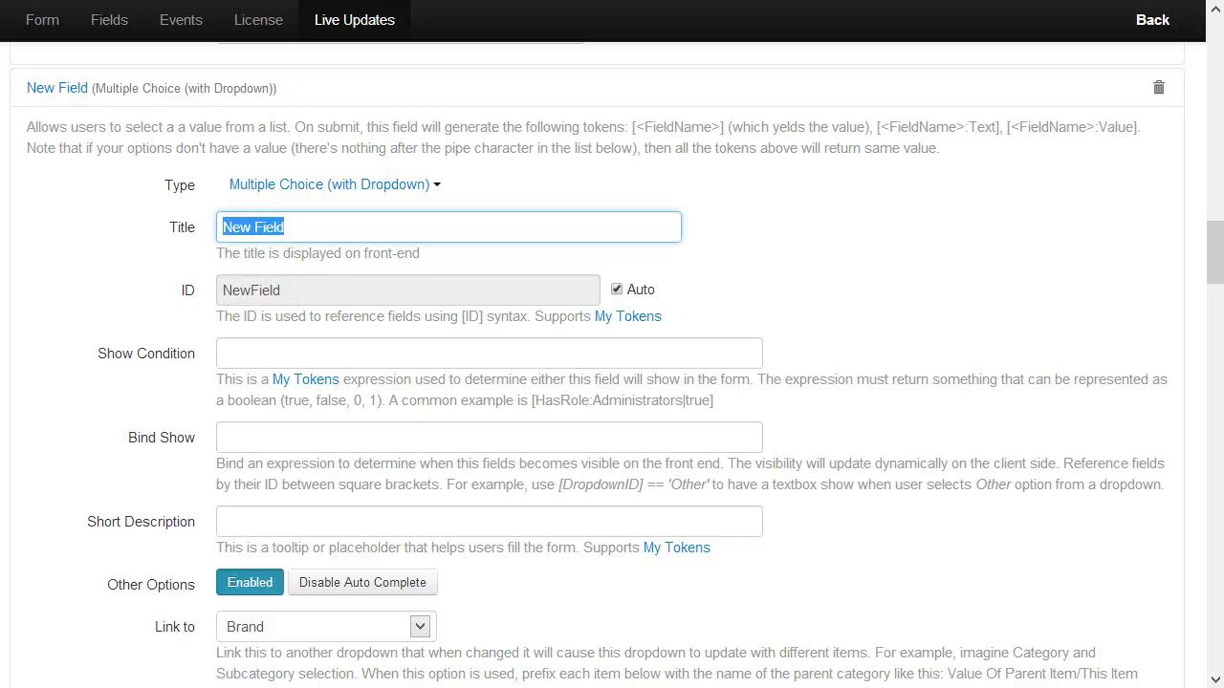
{"action": "type", "text": "Model"}
Step: Compare the Brand and Model field IDs with the tokens used in the Click Me button's message
{"action": "scroll", "coordinate": [314, 255], "scroll_direction": "down", "scroll_amount": 1}
{"action": "scroll", "coordinate": [328, 322], "scroll_direction": "up", "scroll_amount": 15}
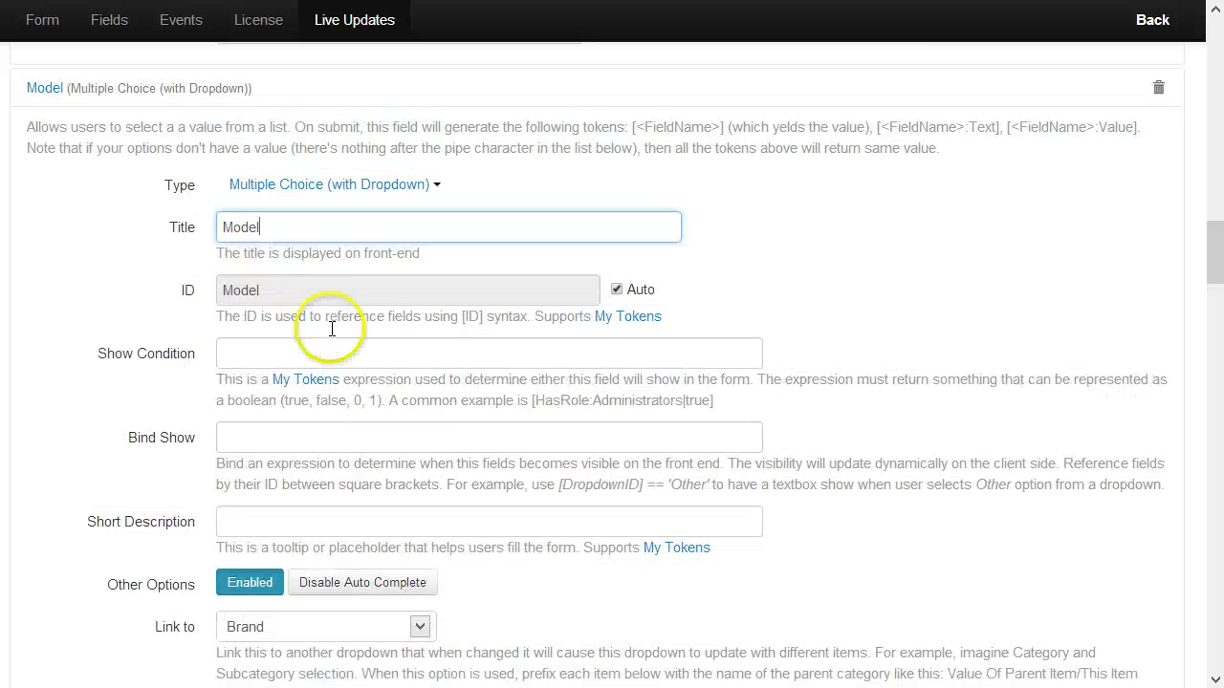
{"action": "scroll", "coordinate": [306, 470], "scroll_direction": "up", "scroll_amount": 3}
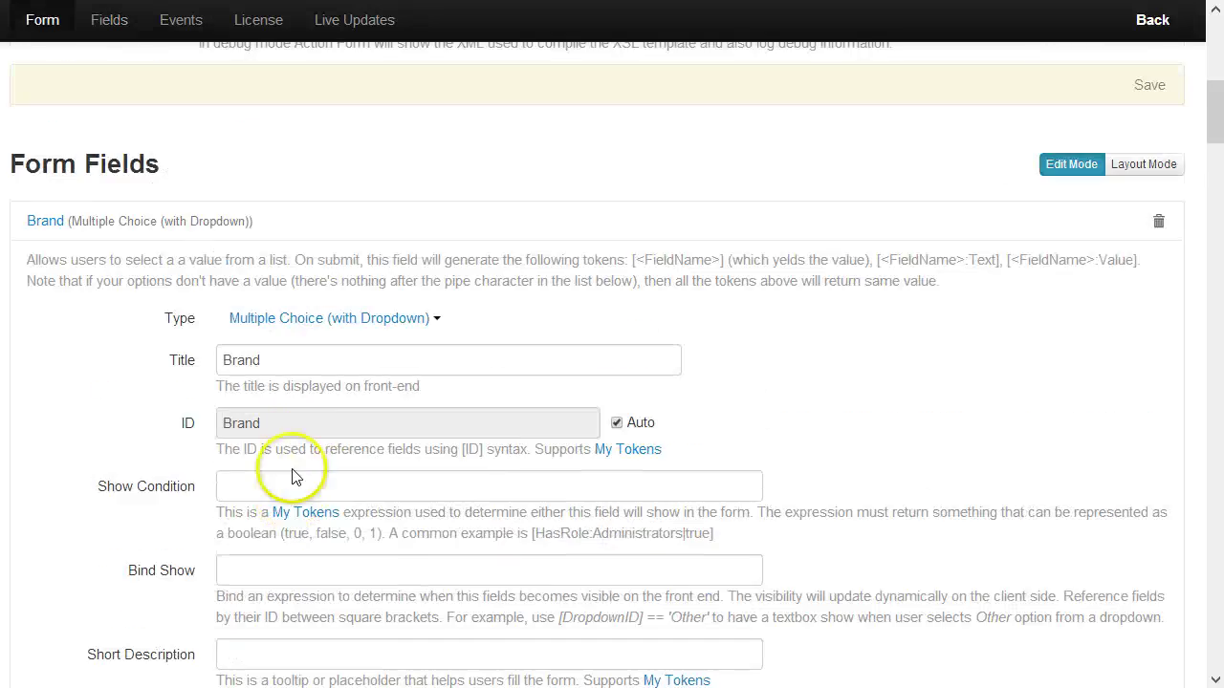
{"action": "scroll", "coordinate": [309, 377], "scroll_direction": "down", "scroll_amount": 6}
{"action": "scroll", "coordinate": [571, 479], "scroll_direction": "down", "scroll_amount": 20}
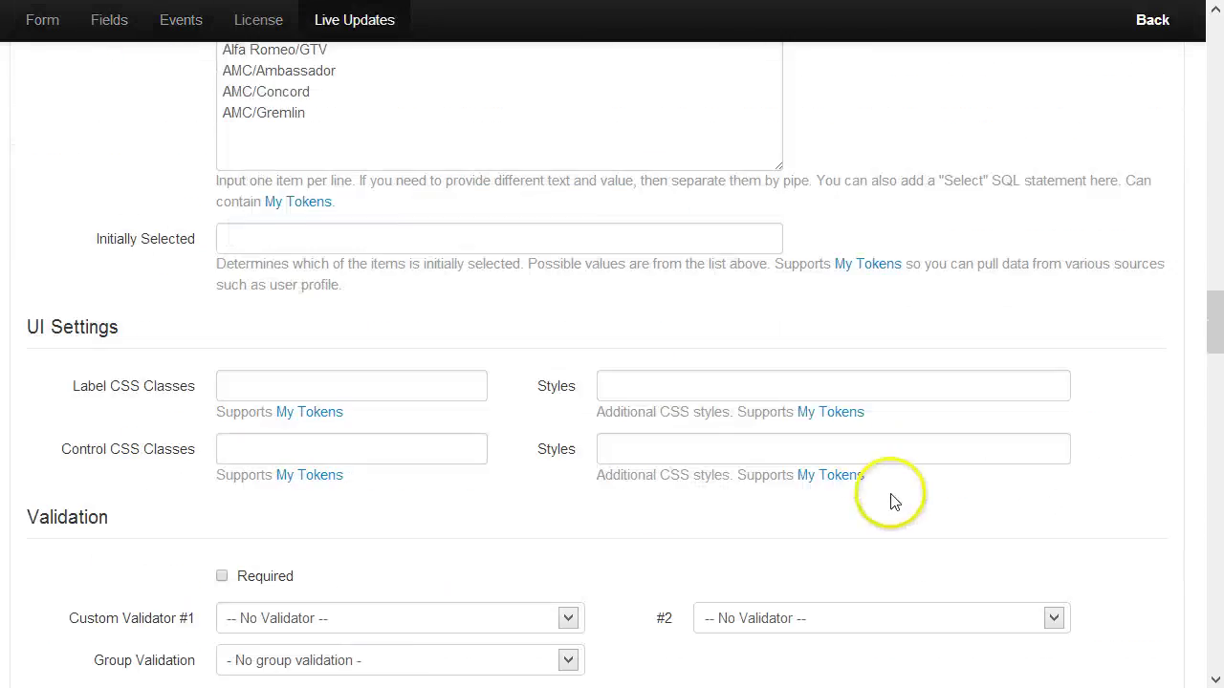
{"action": "scroll", "coordinate": [244, 473], "scroll_direction": "down", "scroll_amount": 13}
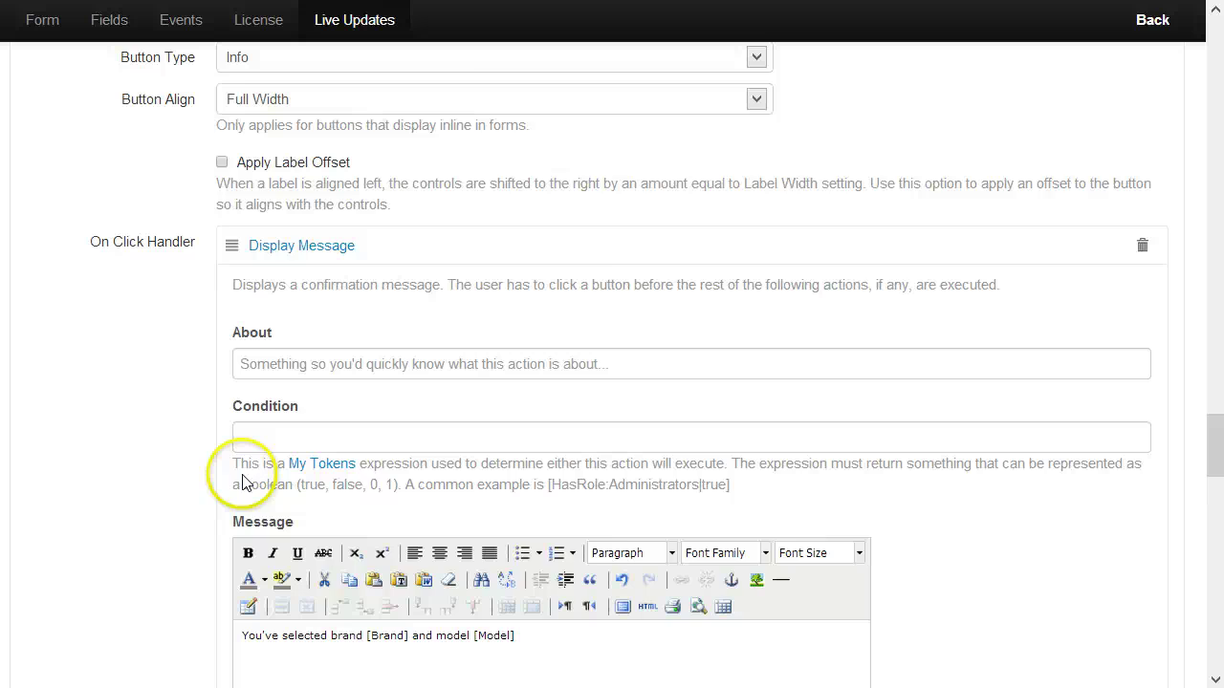
{"action": "left_click", "coordinate": [742, 379]}
{"action": "key", "text": "ctrl+a"}
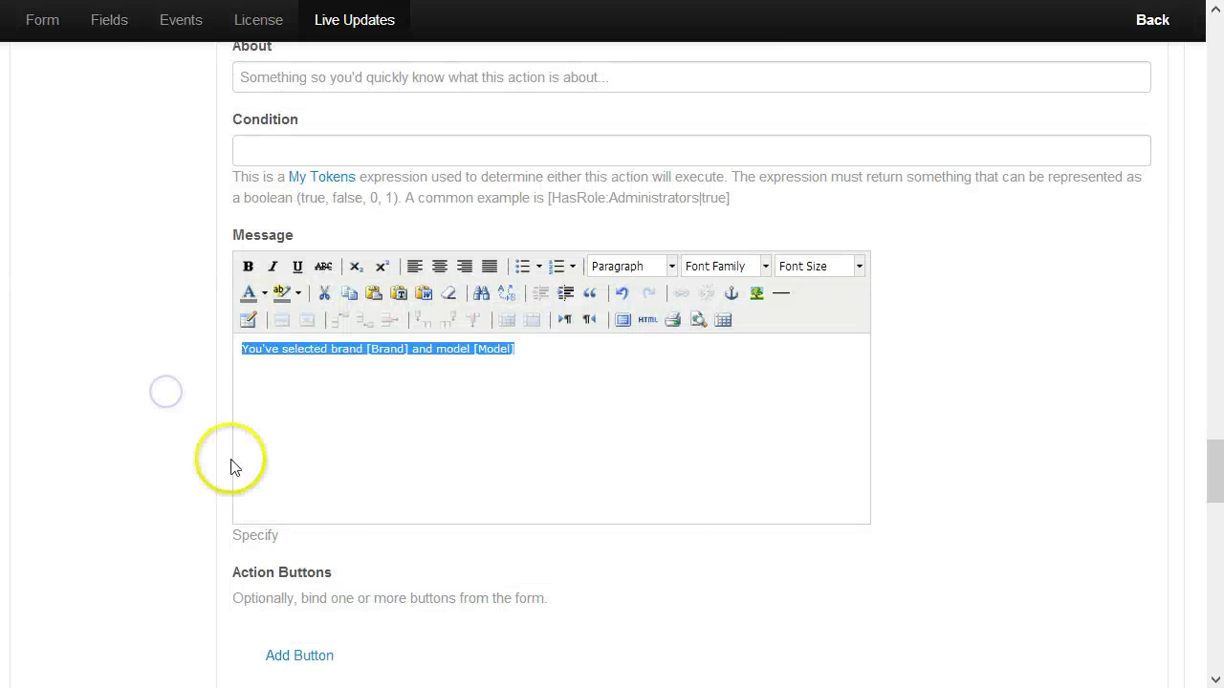
{"action": "left_click", "coordinate": [708, 430]}
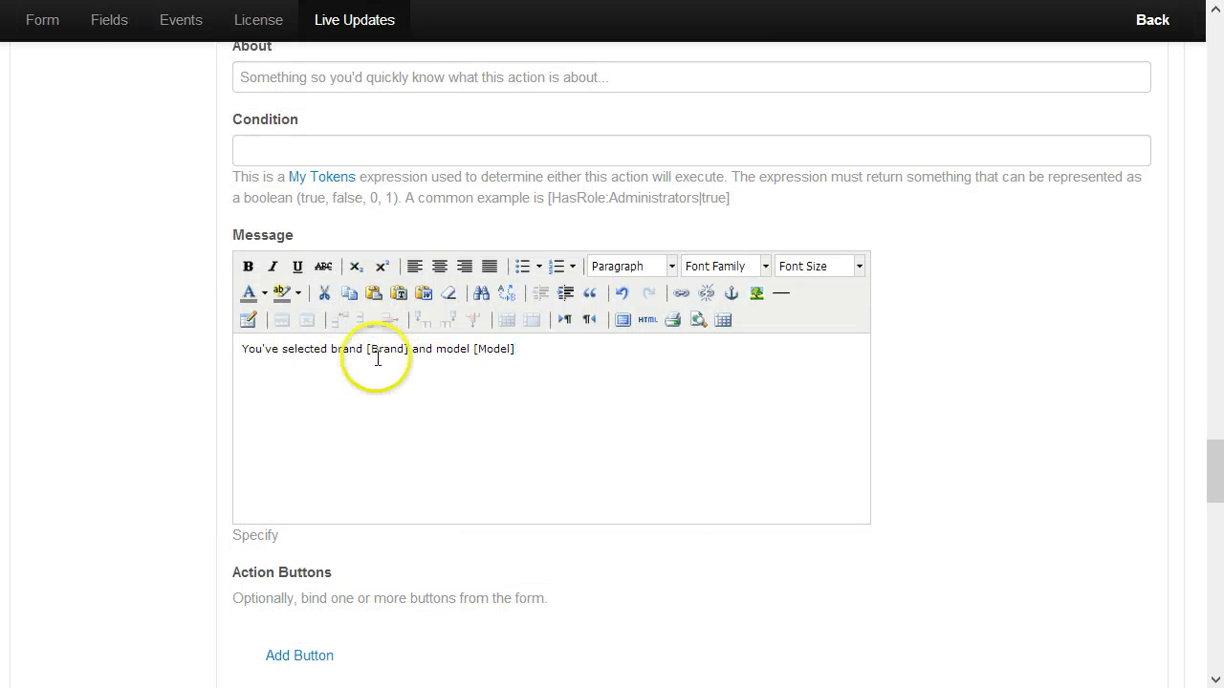
Step: Save the form fields and return to the page showing the form
{"action": "scroll", "coordinate": [1065, 451], "scroll_direction": "down", "scroll_amount": 10}
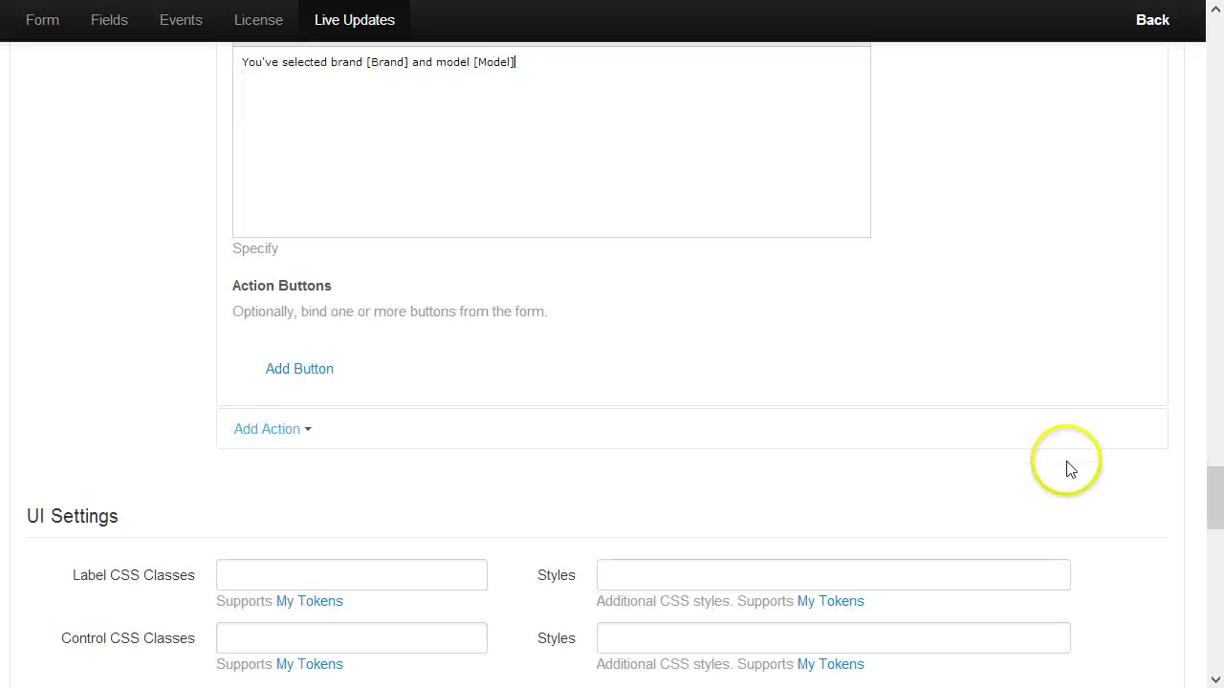
{"action": "left_click", "coordinate": [1147, 244]}
{"action": "scroll", "coordinate": [1147, 172], "scroll_direction": "down", "scroll_amount": 10}
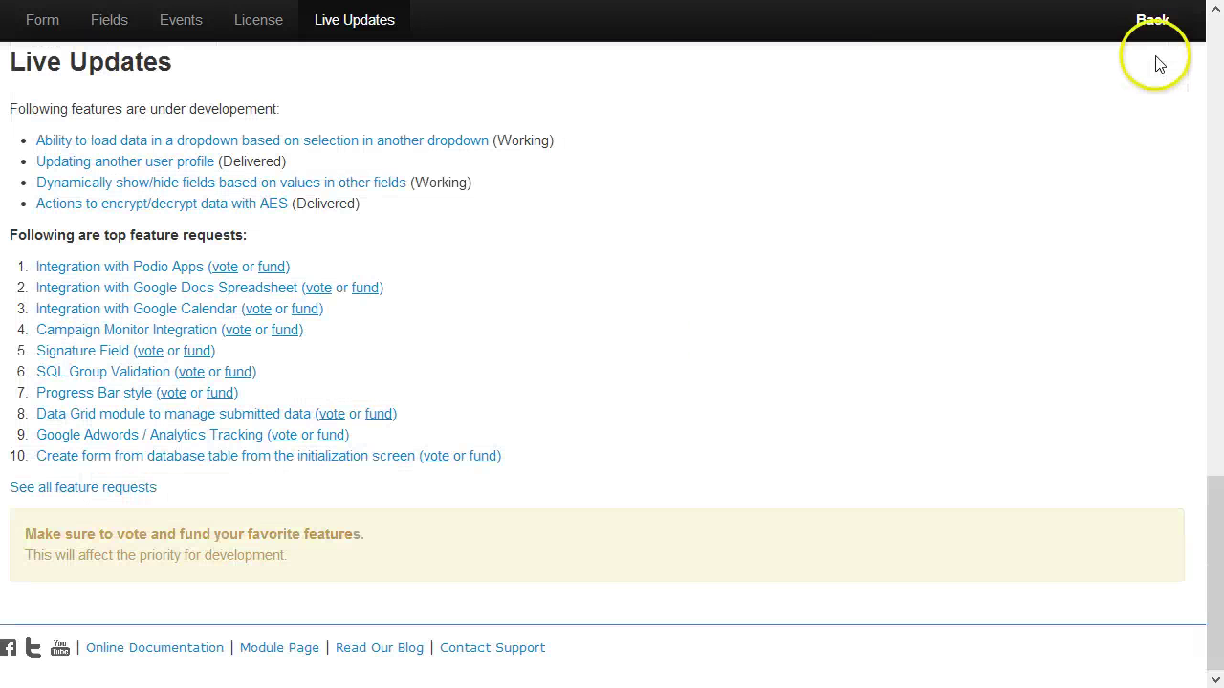
{"action": "left_click", "coordinate": [1152, 20]}
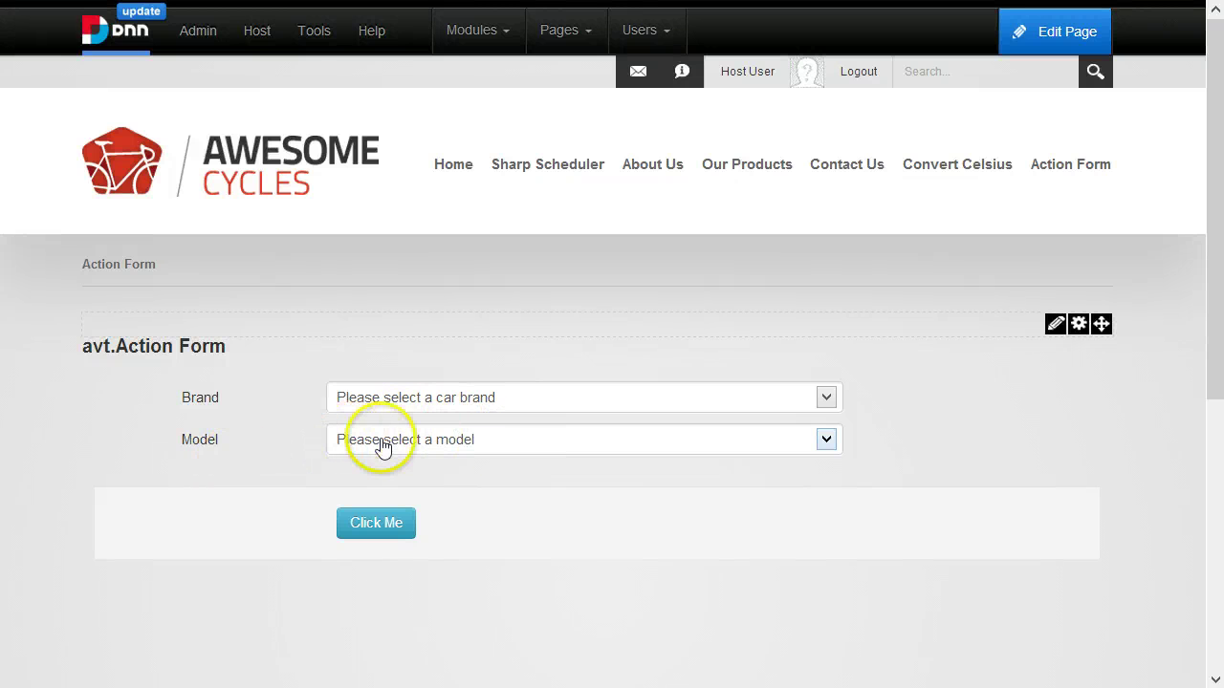
Step: Check the Model list with no brand chosen, and test the form with brand Alfa Romeo and model Alfetta
{"action": "left_click", "coordinate": [382, 442]}
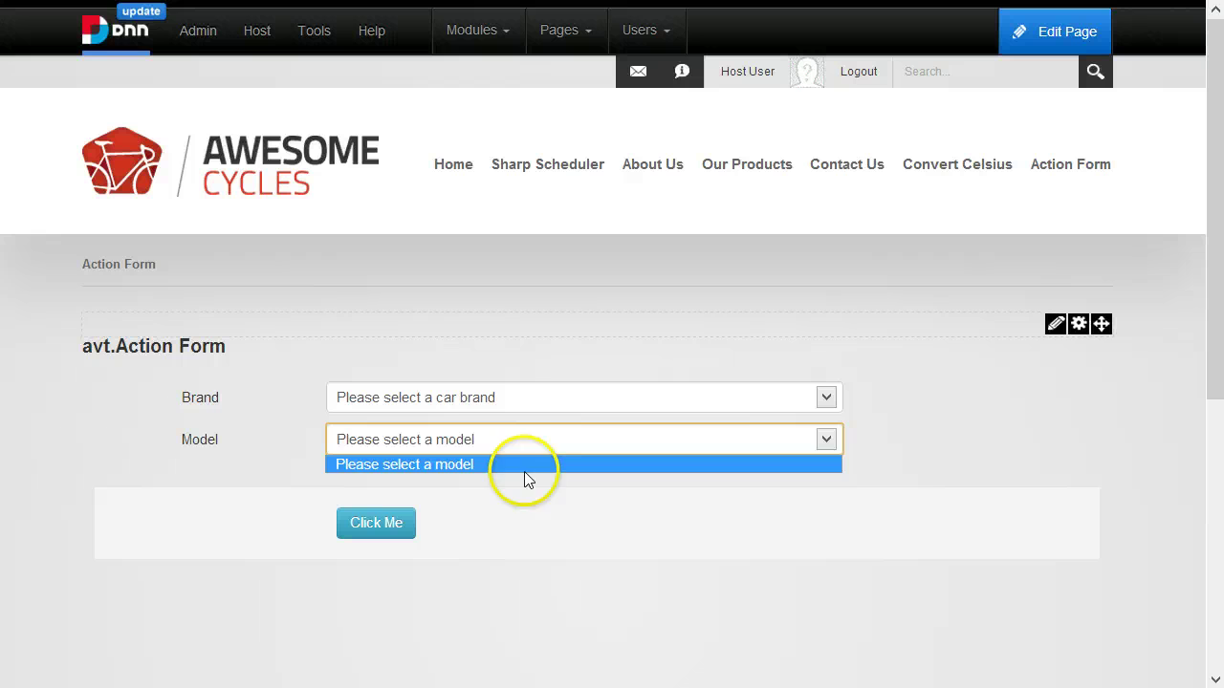
{"action": "left_click", "coordinate": [481, 387]}
{"action": "left_click", "coordinate": [483, 400]}
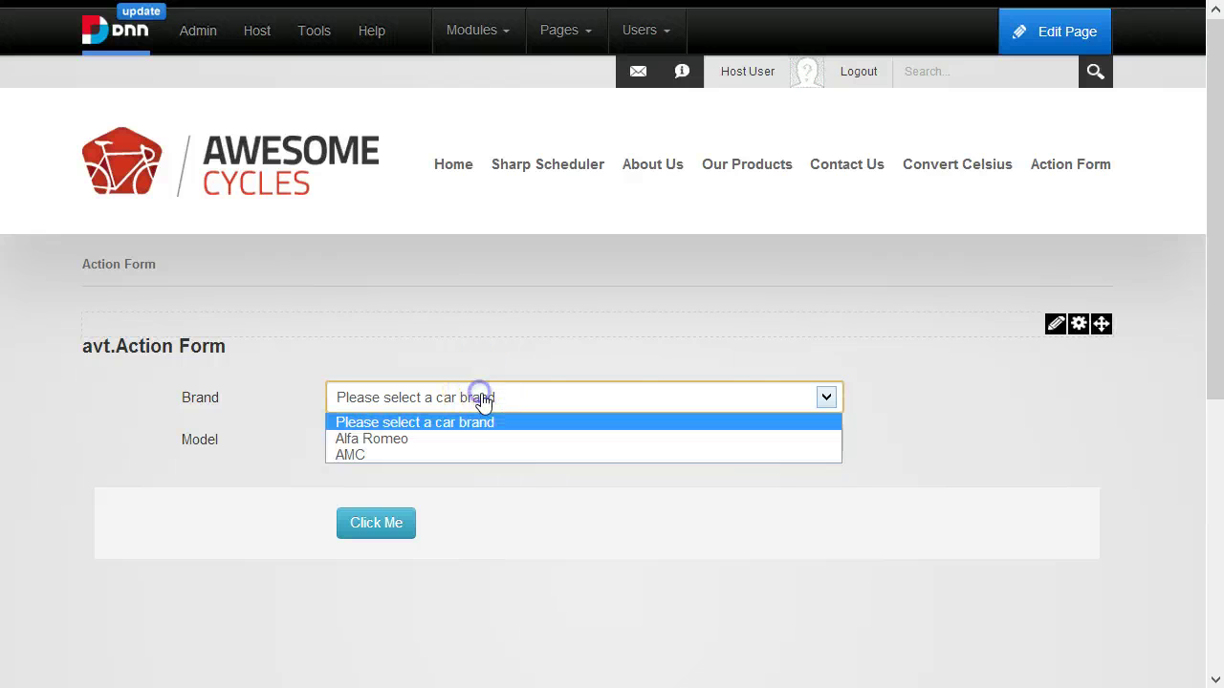
{"action": "left_click", "coordinate": [426, 456]}
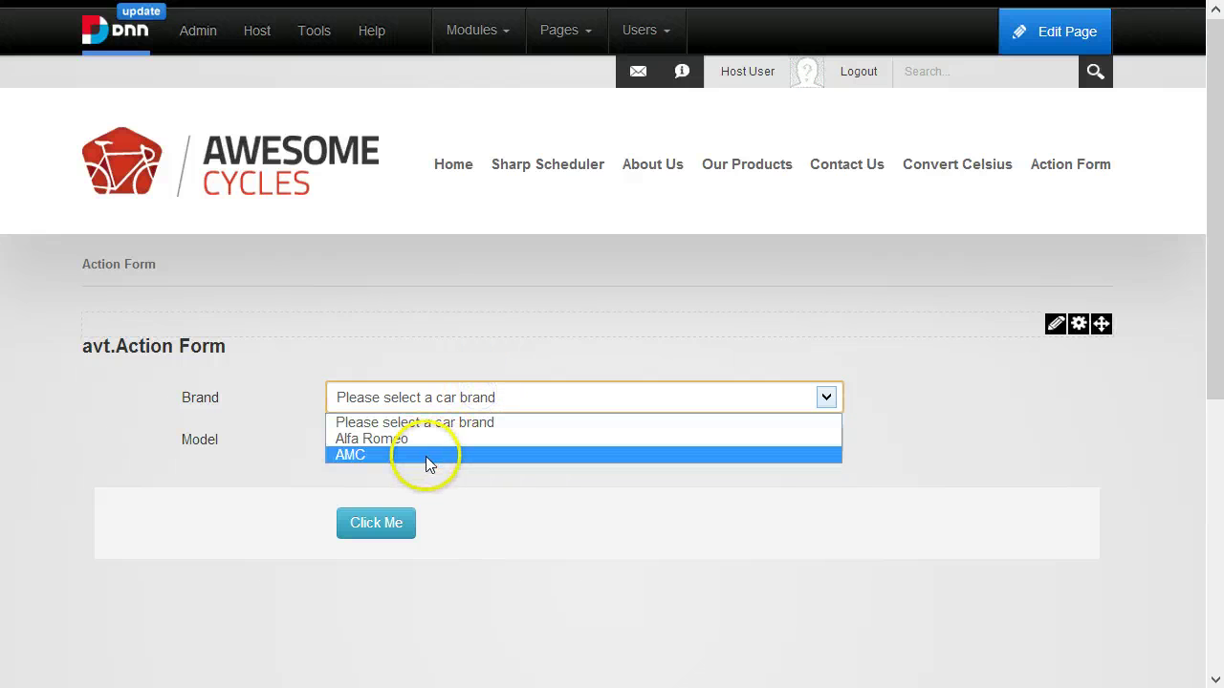
{"action": "left_click", "coordinate": [427, 441]}
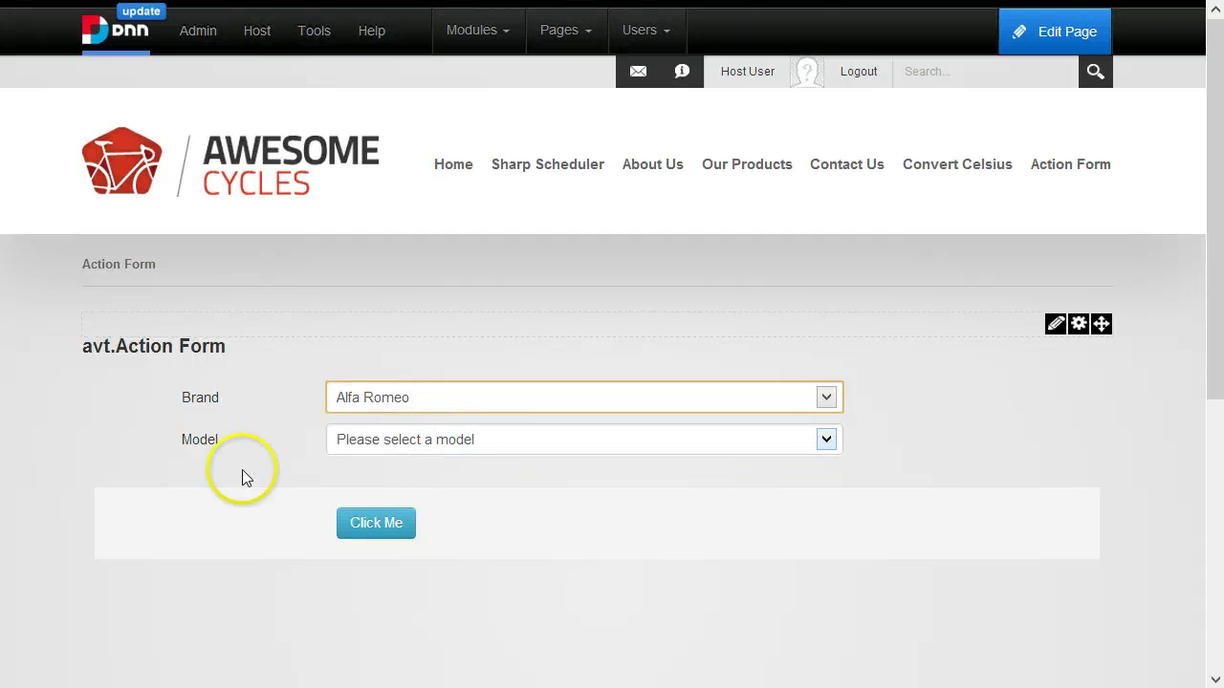
{"action": "left_click", "coordinate": [436, 442]}
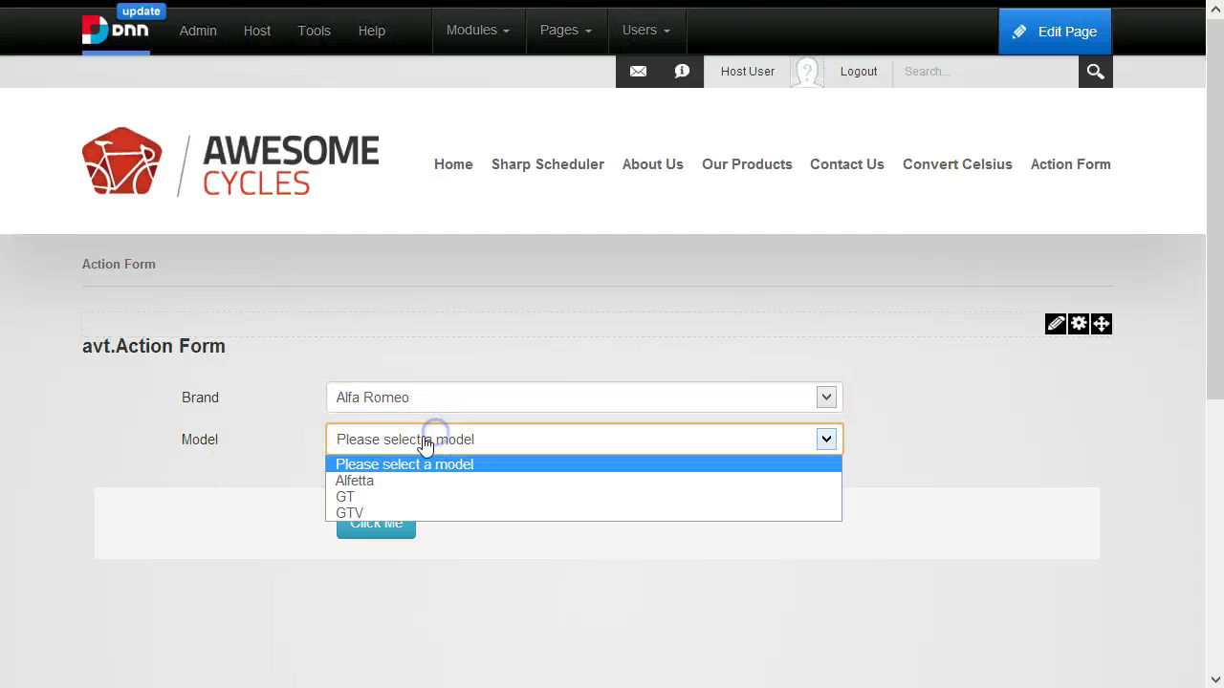
{"action": "left_click", "coordinate": [397, 482]}
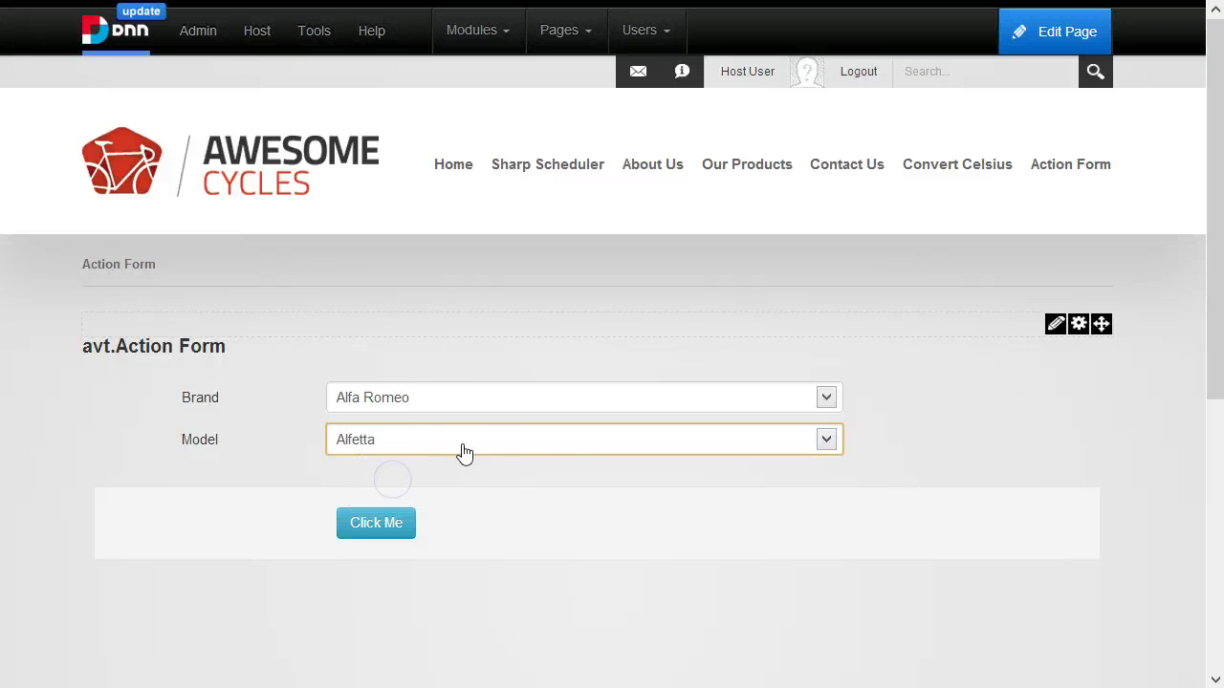
Step: Test the linked dropdowns by switching the brand to AMC and choosing the model Ambassador
{"action": "left_click", "coordinate": [490, 412]}
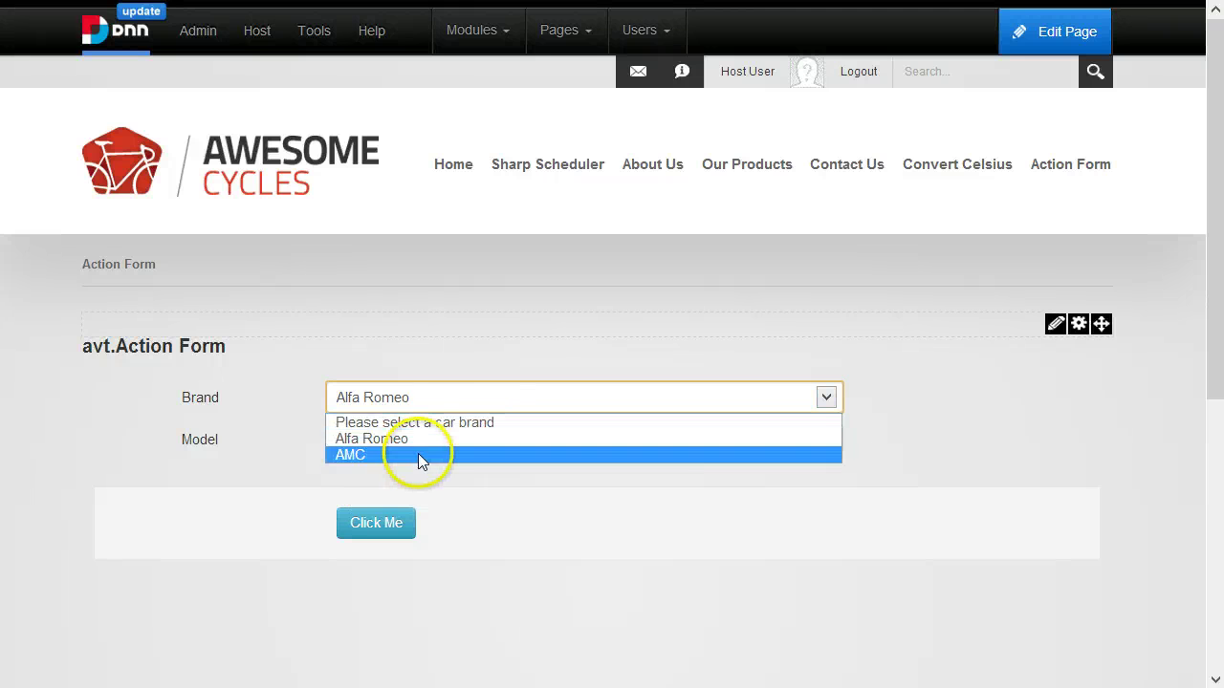
{"action": "left_click", "coordinate": [421, 455]}
{"action": "left_click", "coordinate": [441, 450]}
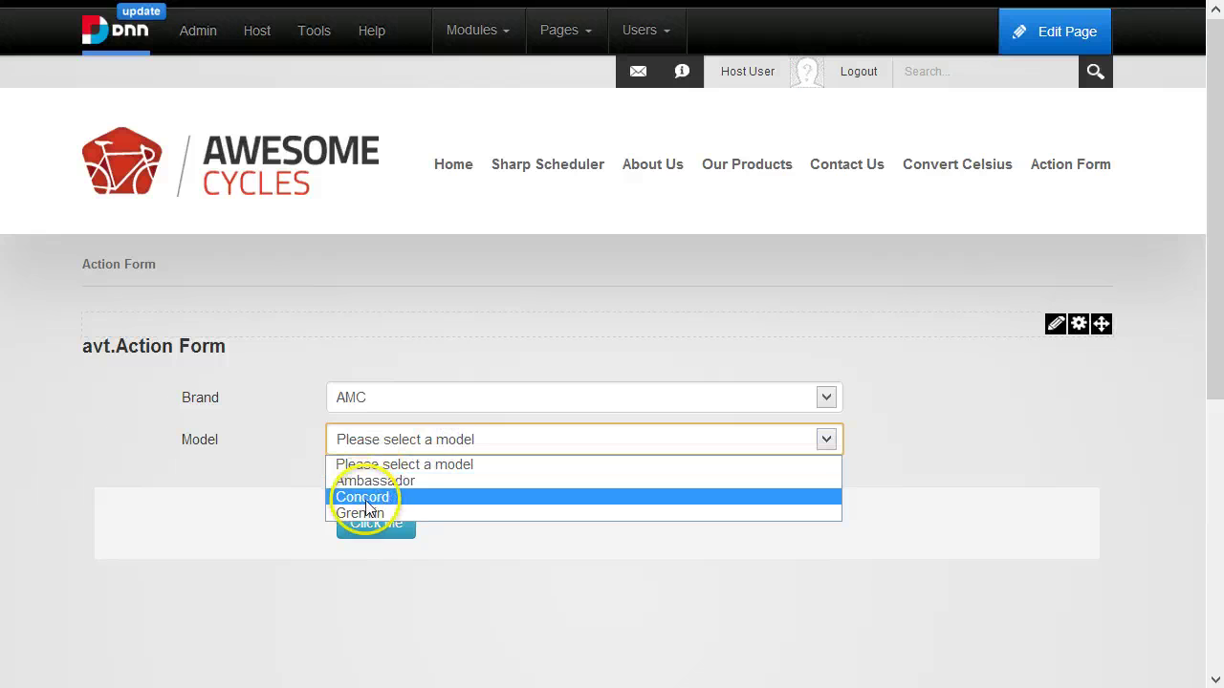
{"action": "left_click", "coordinate": [432, 481]}
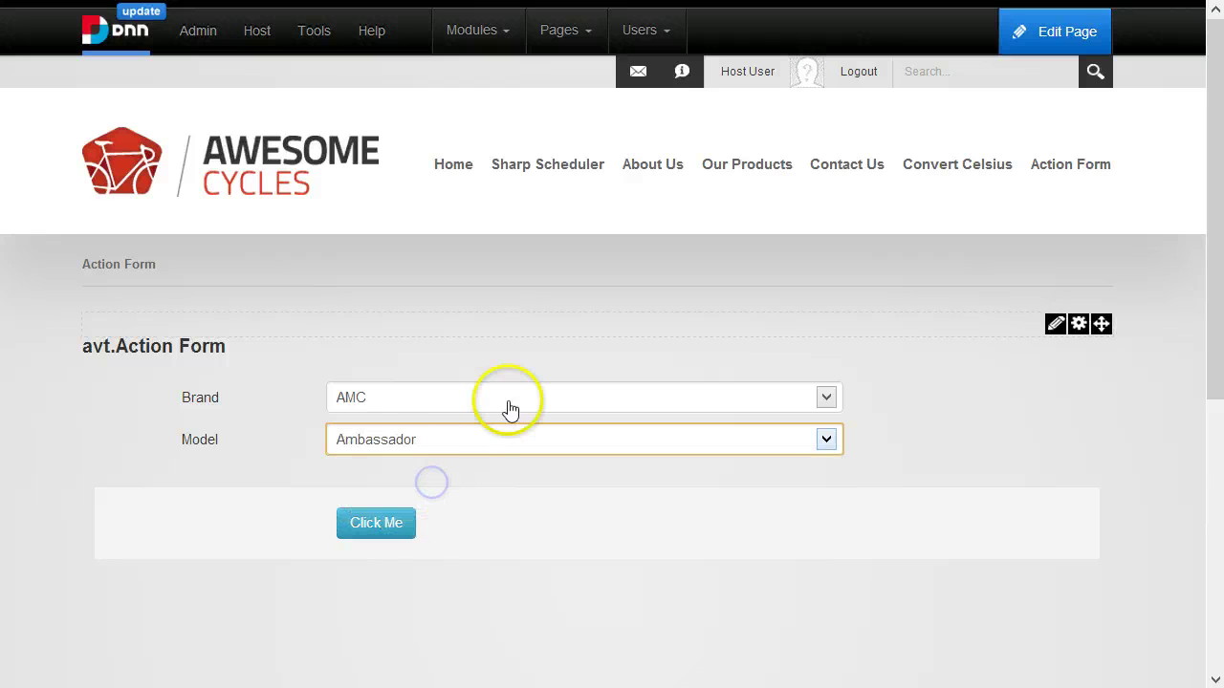
Step: Switch the brand back to Alfa Romeo and choose the model GT to test the linked dropdowns again
{"action": "left_click", "coordinate": [506, 401]}
{"action": "left_click", "coordinate": [480, 453]}
{"action": "left_click", "coordinate": [477, 427]}
{"action": "left_click", "coordinate": [470, 388]}
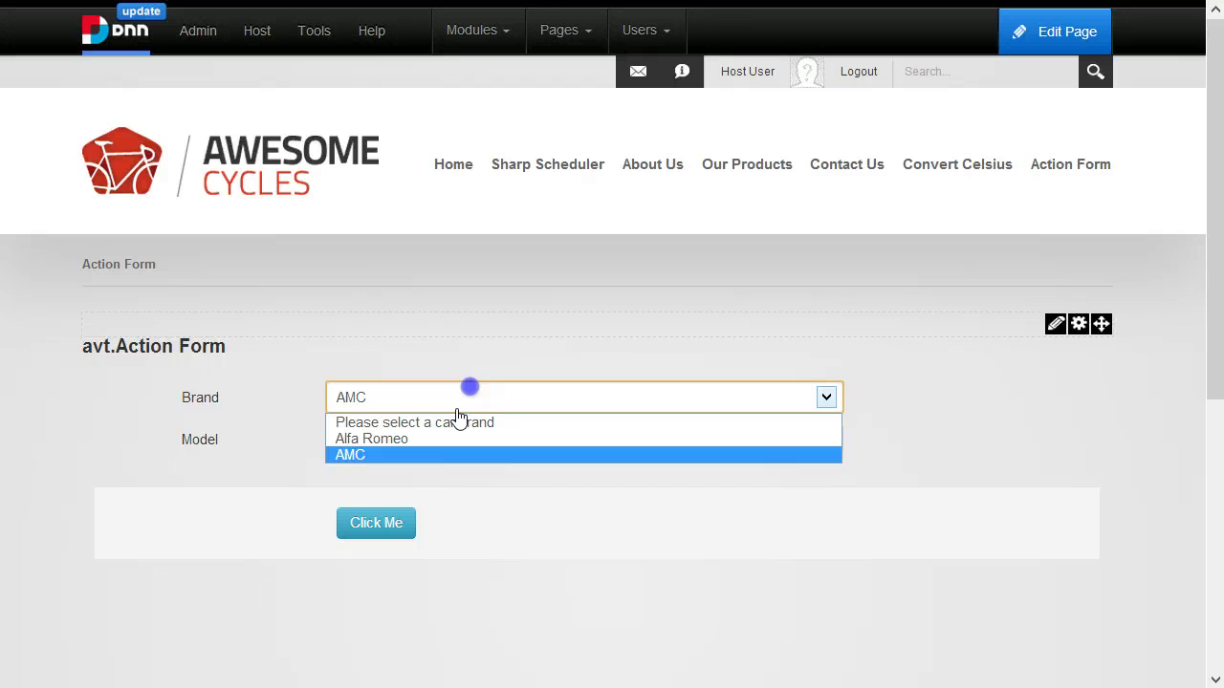
{"action": "left_click", "coordinate": [429, 438]}
{"action": "left_click", "coordinate": [609, 527]}
{"action": "left_click", "coordinate": [578, 442]}
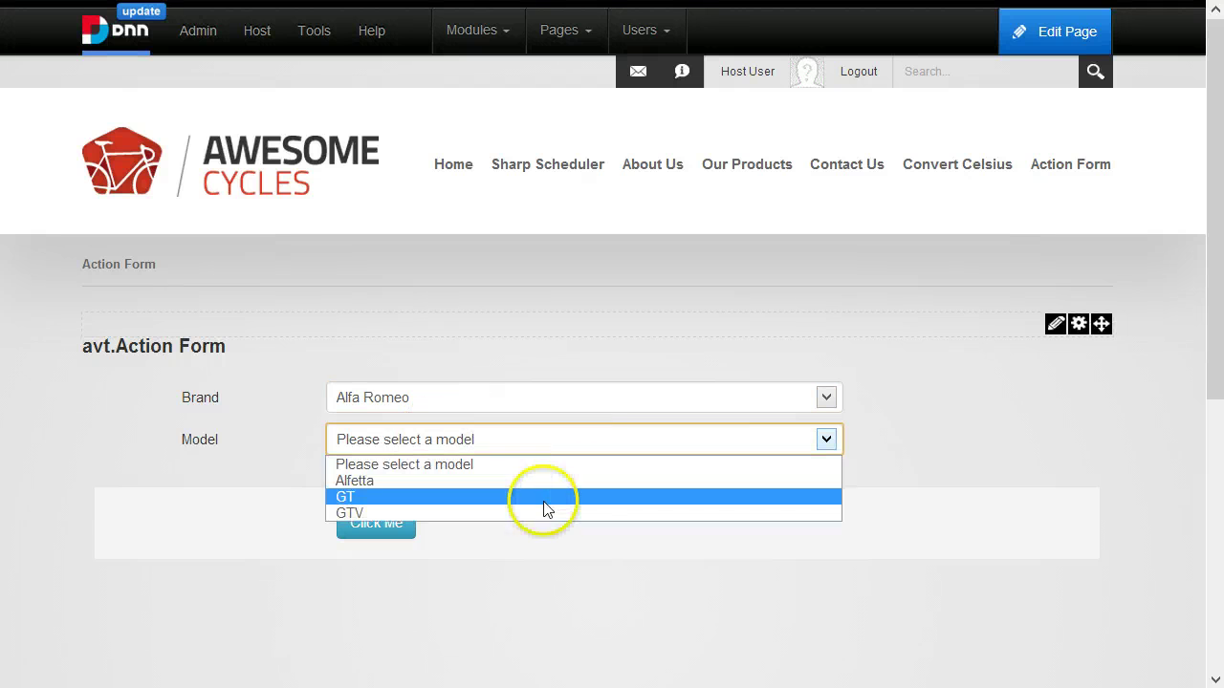
{"action": "left_click", "coordinate": [543, 497]}
{"action": "left_click", "coordinate": [590, 568]}
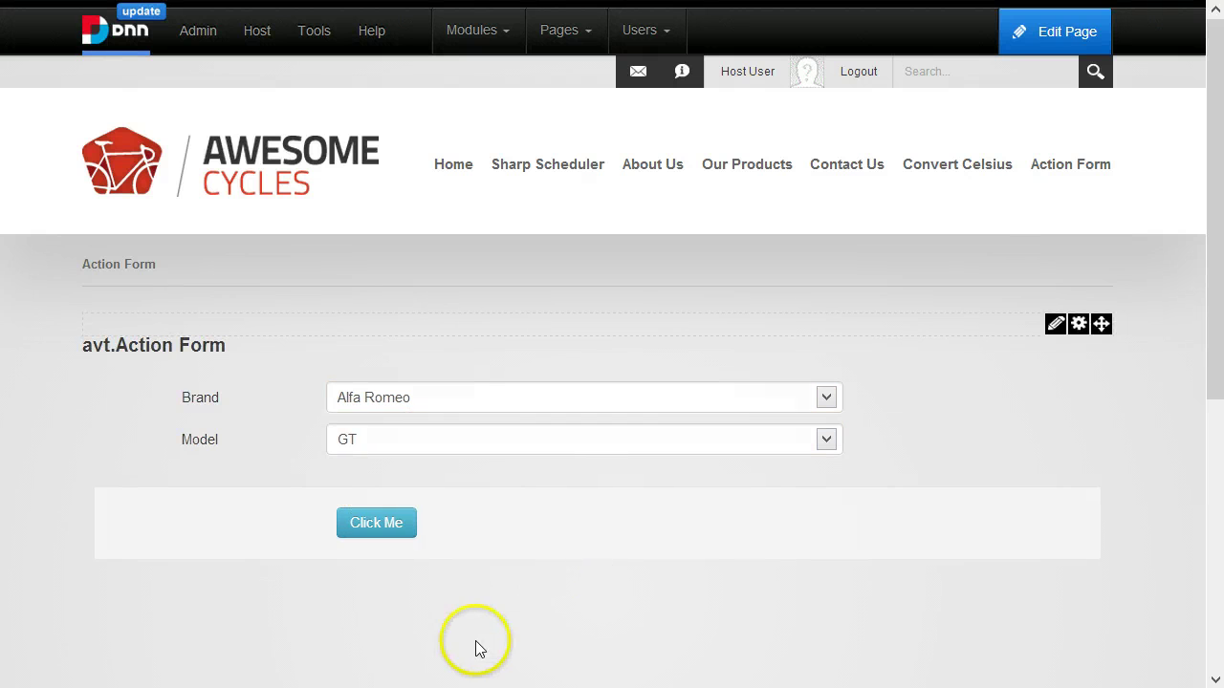
Step: Open the management page of the Action Form and expand the settings of the Model field
{"action": "mouse_move", "coordinate": [1061, 326]}
{"action": "left_click", "coordinate": [1037, 349]}
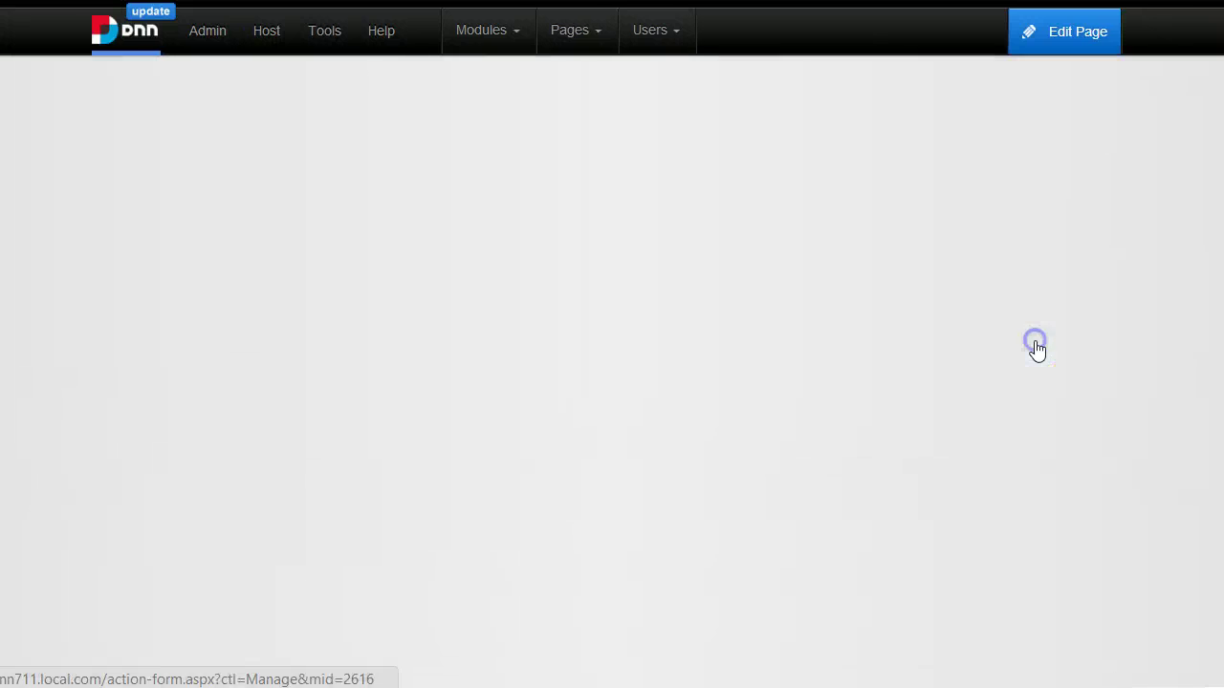
{"action": "scroll", "coordinate": [1116, 349], "scroll_direction": "down", "scroll_amount": 10}
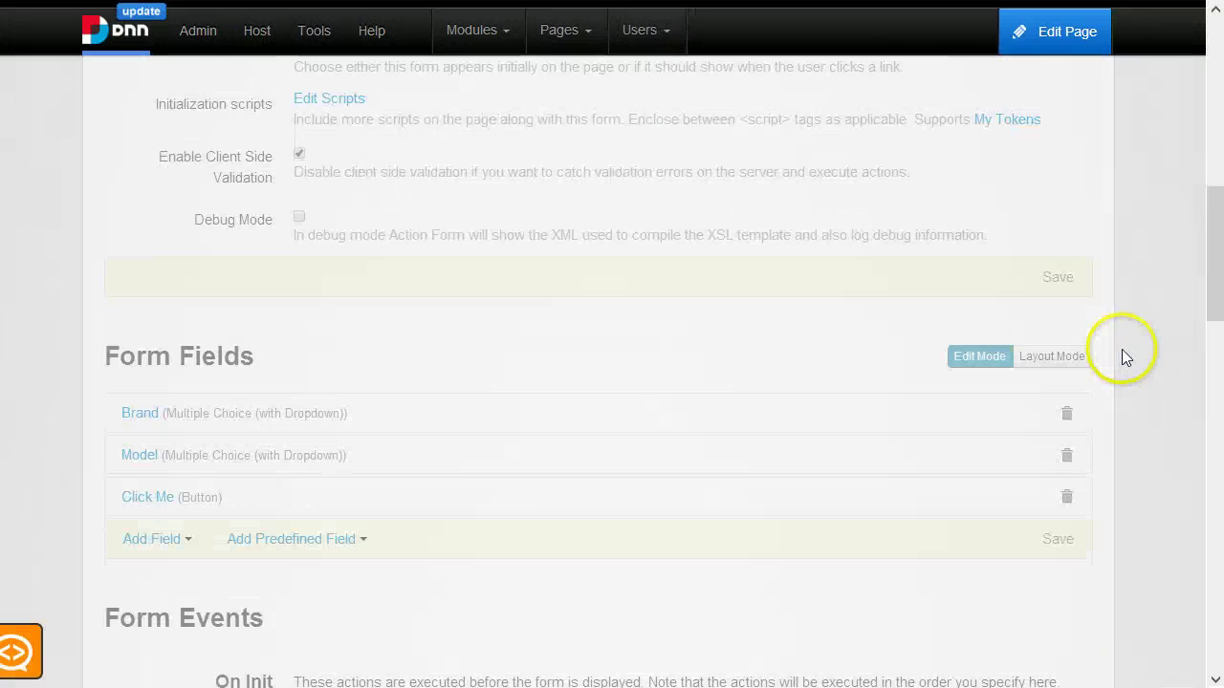
{"action": "left_click", "coordinate": [287, 268]}
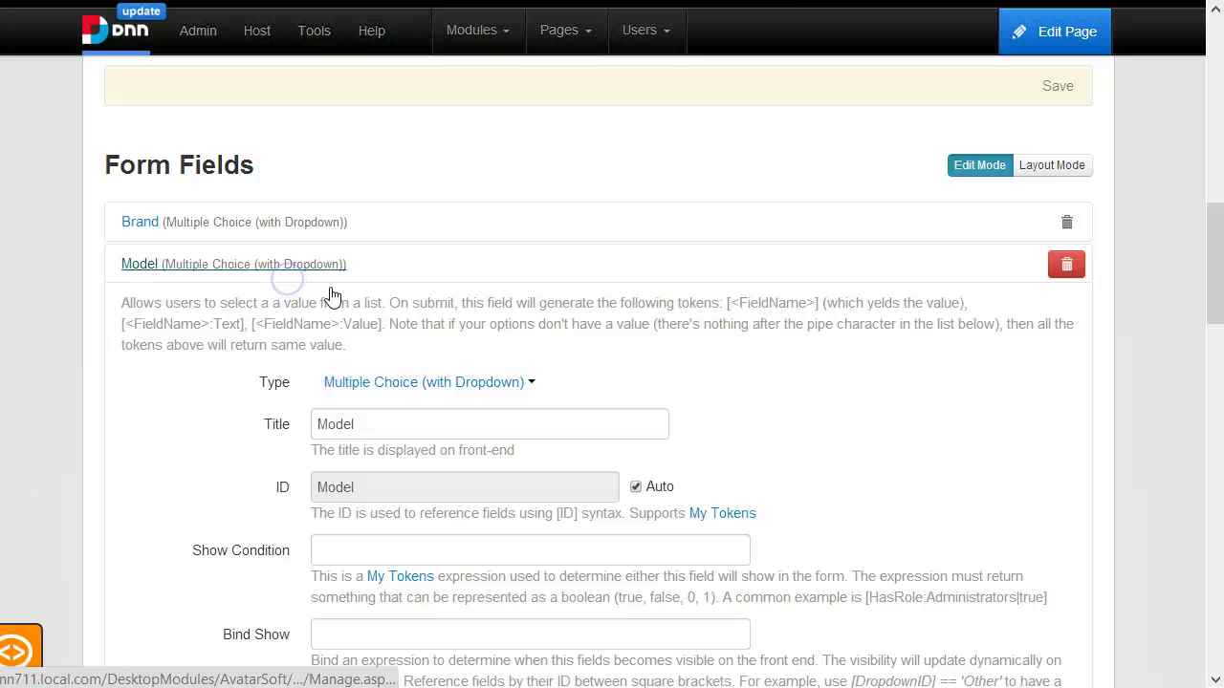
Step: Give the AMC/Ambassador item of the Model dropdown the separate value AMC-123, using a pipe, and return to the page showing the form
{"action": "scroll", "coordinate": [432, 315], "scroll_direction": "down", "scroll_amount": 10}
{"action": "scroll", "coordinate": [450, 383], "scroll_direction": "up", "scroll_amount": 2}
{"action": "left_click_drag", "start_coordinate": [491, 443], "coordinate": [252, 309]}
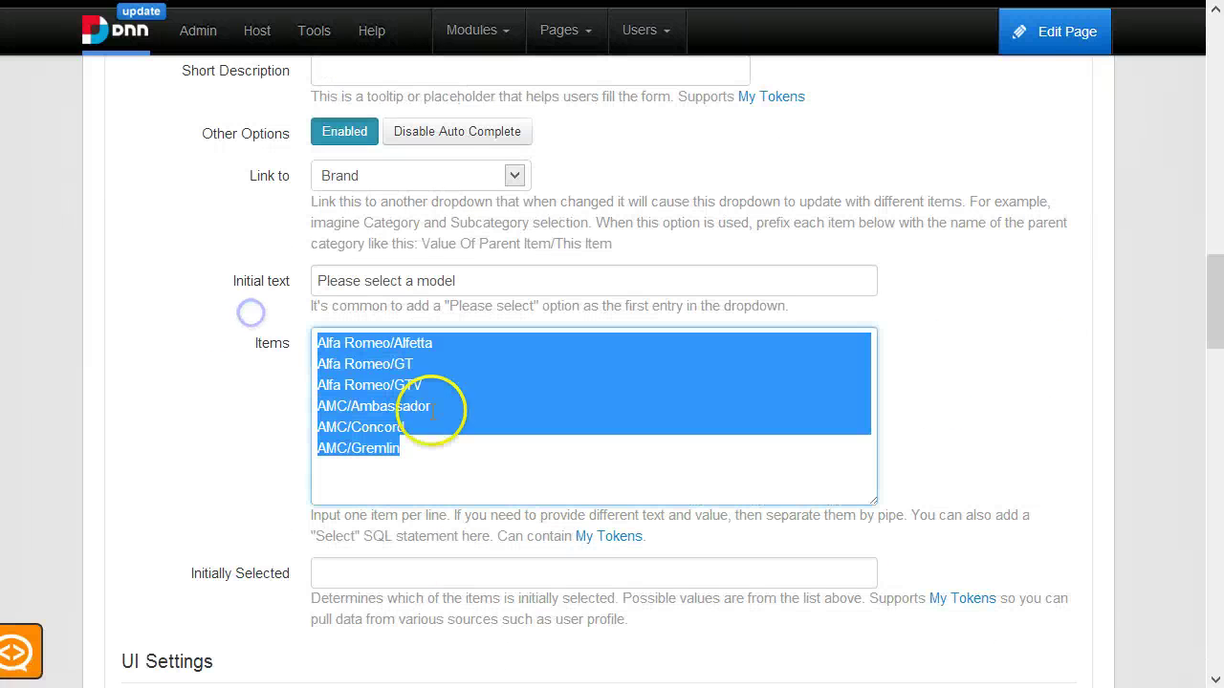
{"action": "left_click", "coordinate": [527, 409]}
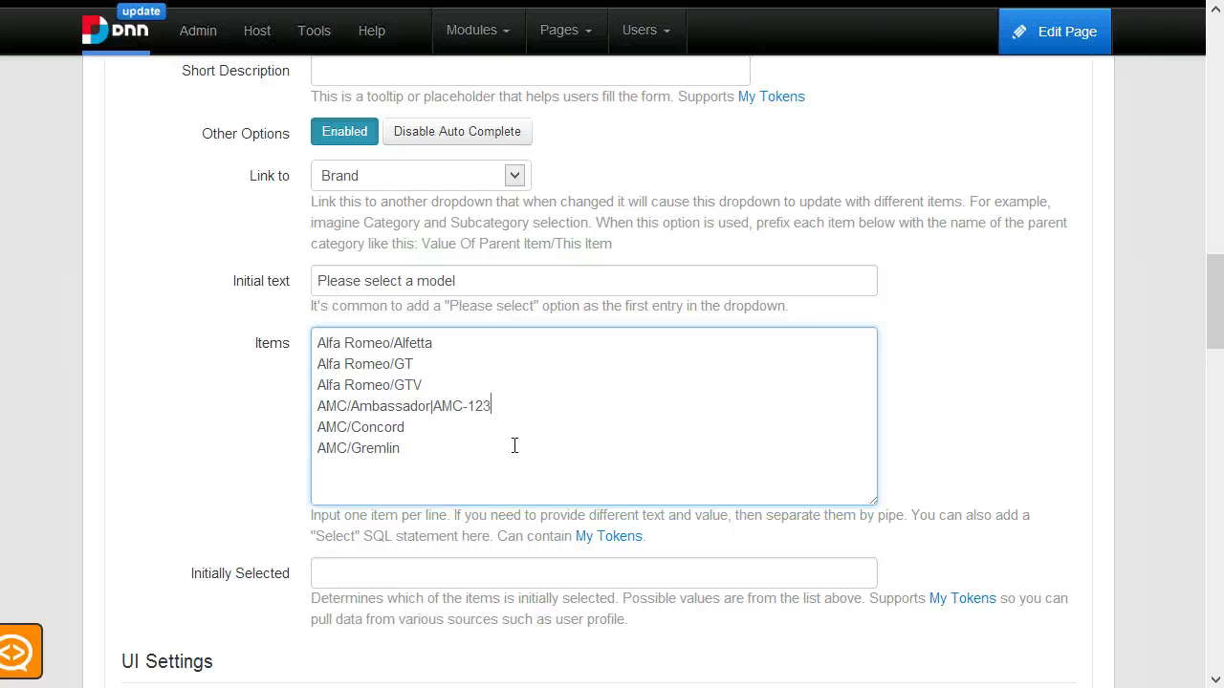
{"action": "left_click", "coordinate": [433, 406]}
{"action": "left_click", "coordinate": [599, 421], "text": "shift"}
{"action": "left_click", "coordinate": [599, 421]}
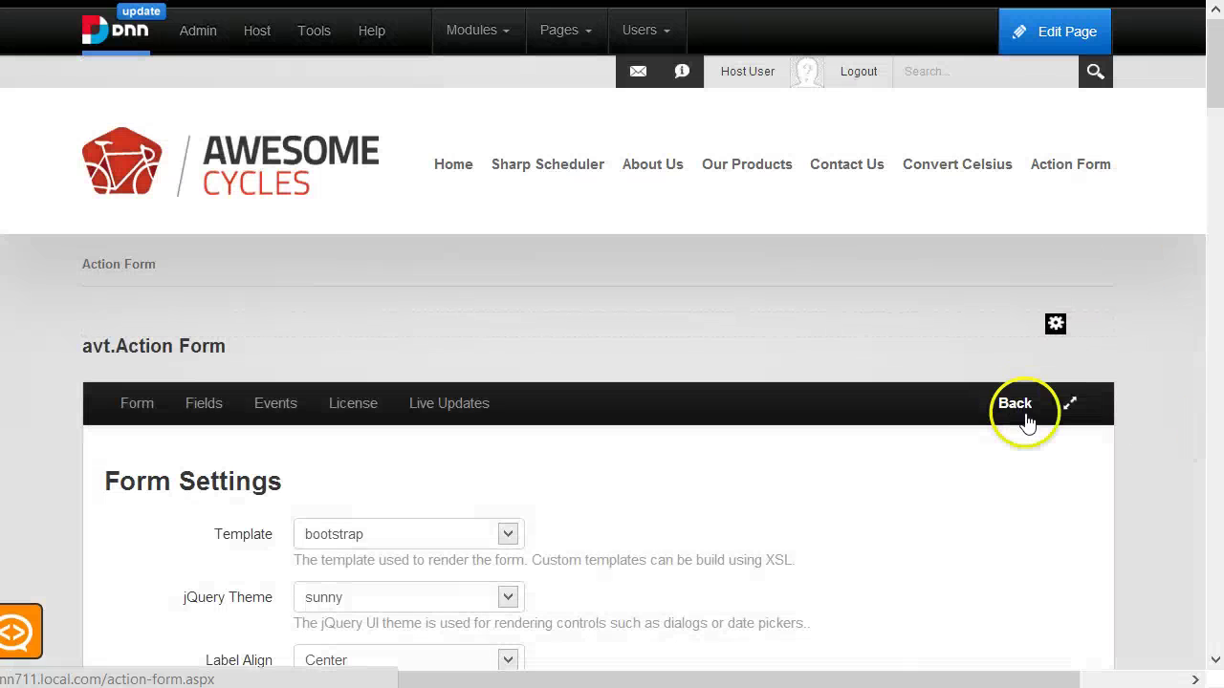
{"action": "left_click", "coordinate": [1014, 406]}
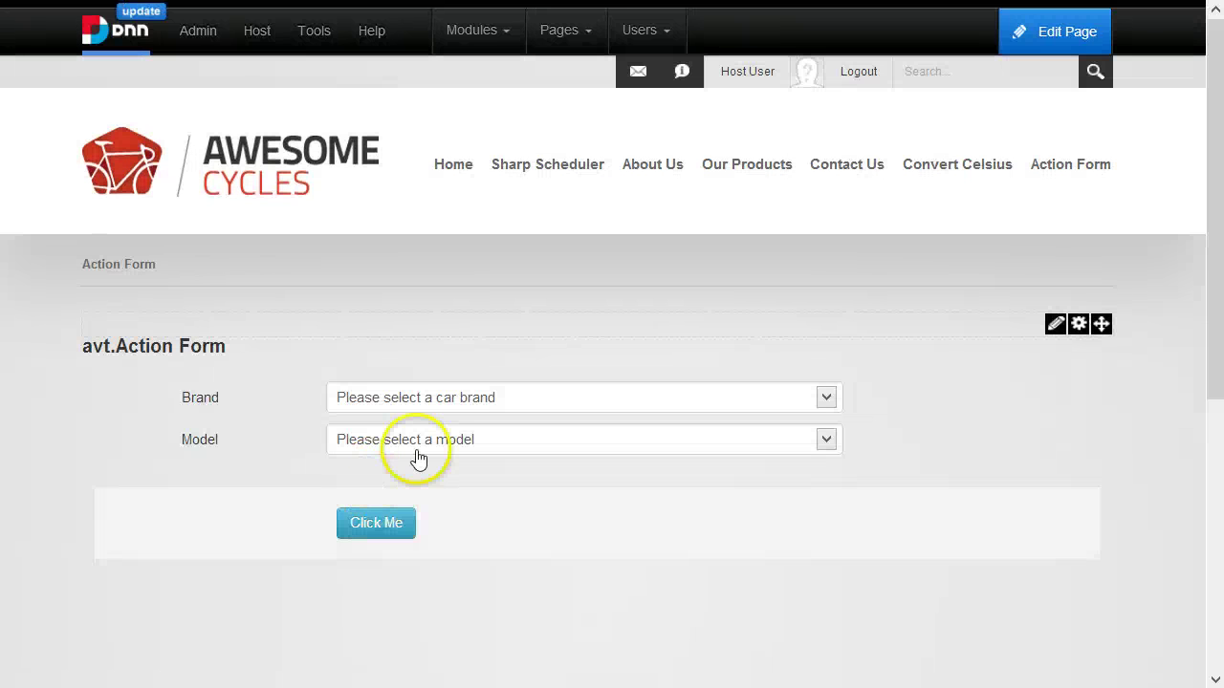